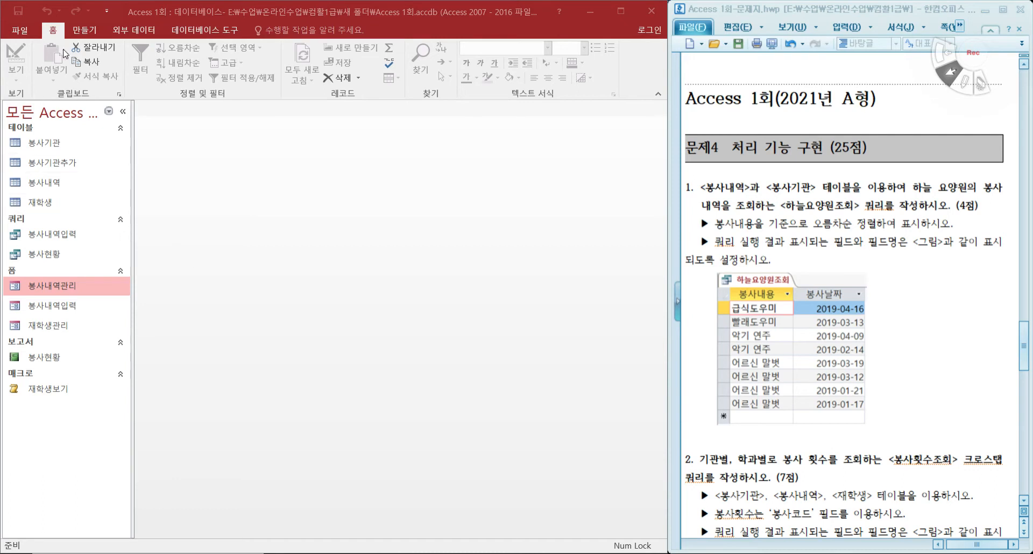
- Create a query in design view with the 봉사내역 and 봉사기관 tables, and close the property sheet
{"action": "left_click", "coordinate": [85, 33]}
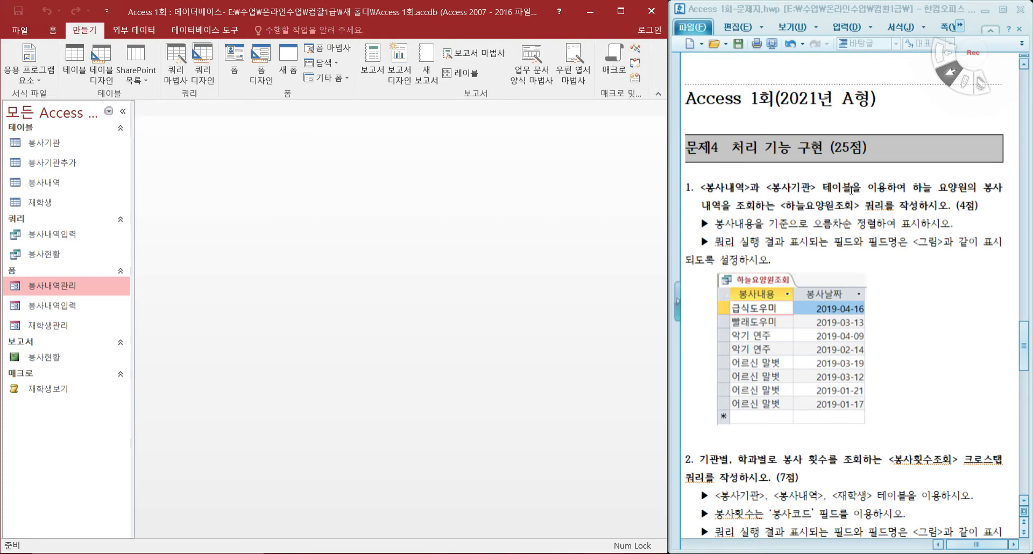
{"action": "left_click_drag", "start_coordinate": [787, 206], "coordinate": [854, 206]}
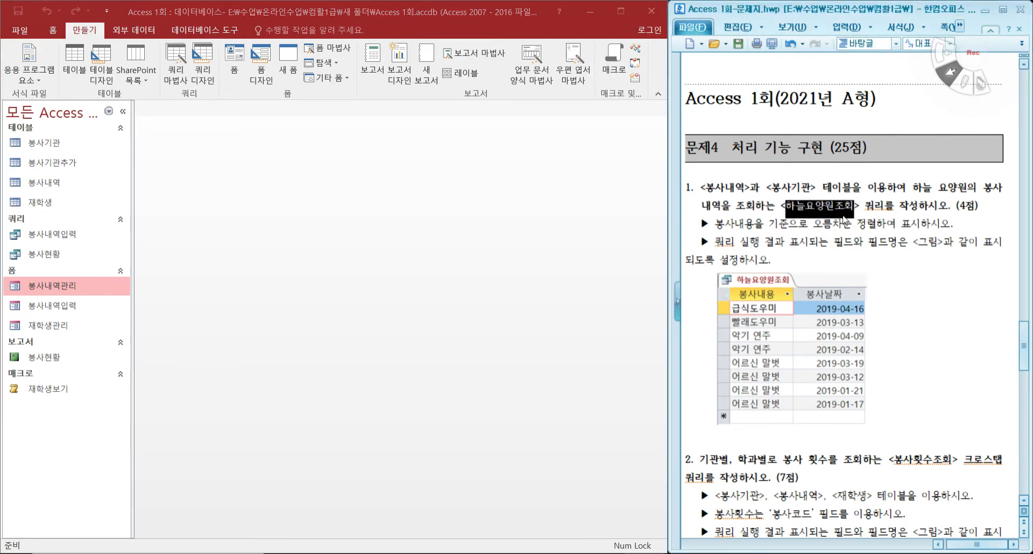
{"action": "left_click", "coordinate": [899, 205]}
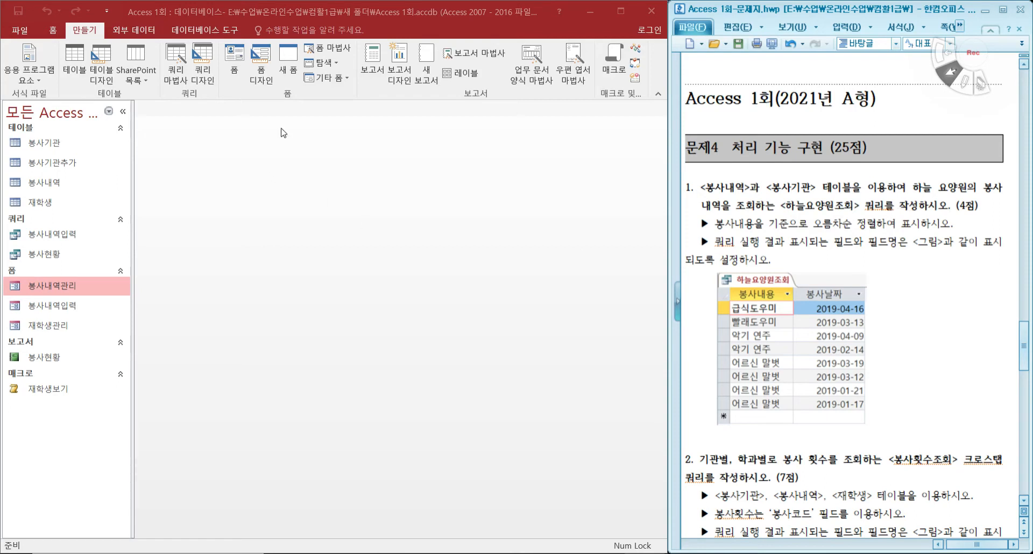
{"action": "left_click", "coordinate": [205, 81]}
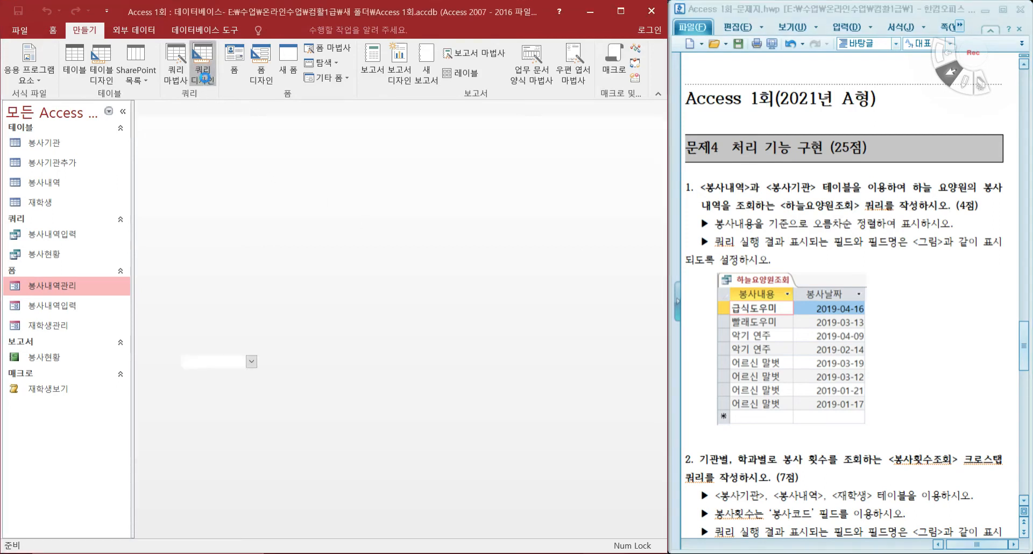
{"action": "left_click_drag", "start_coordinate": [281, 86], "coordinate": [355, 115]}
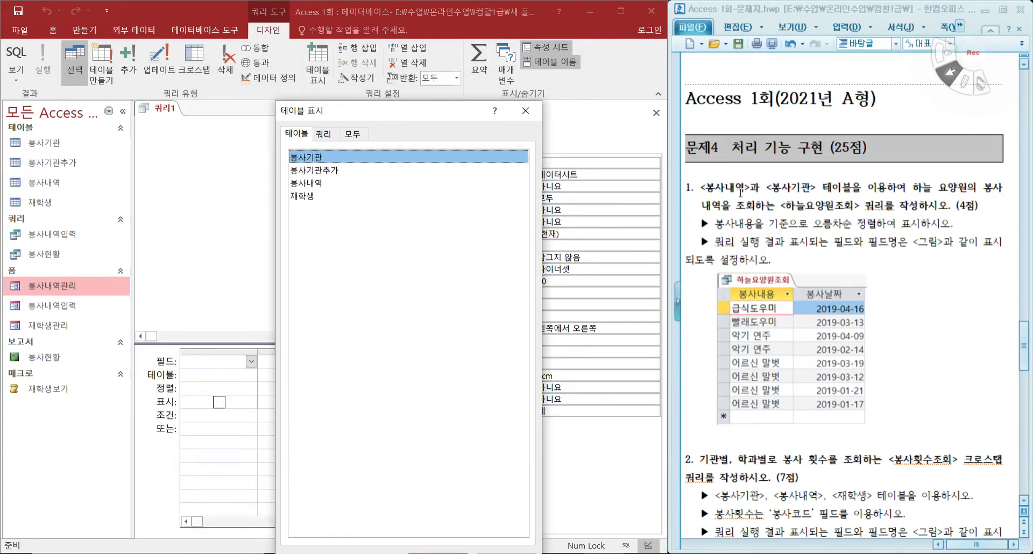
{"action": "double_click", "coordinate": [322, 184]}
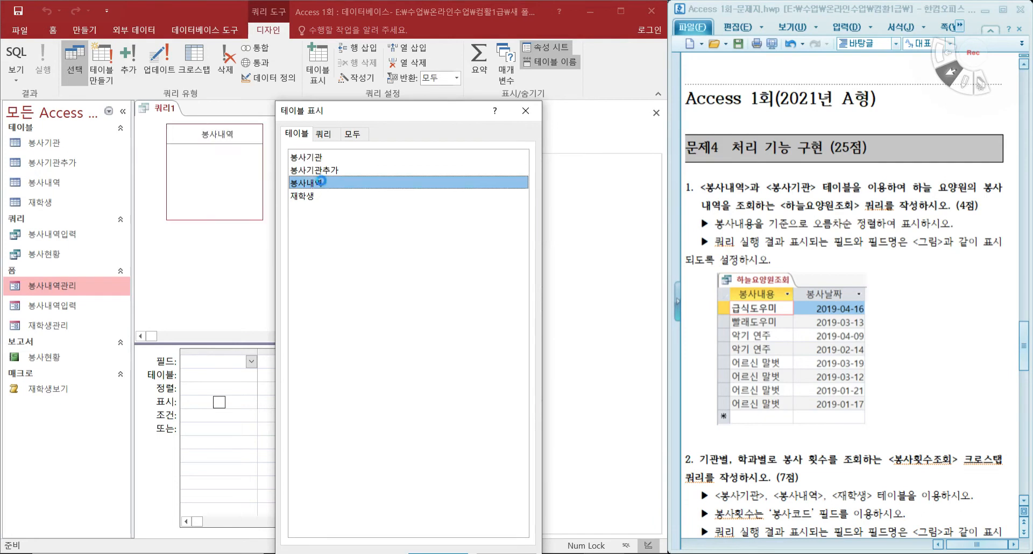
{"action": "double_click", "coordinate": [312, 157]}
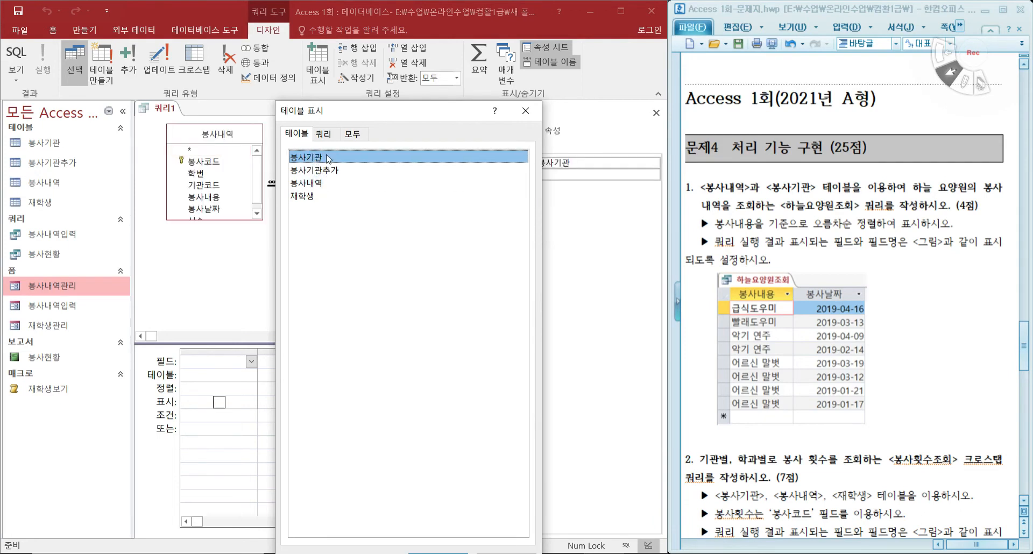
{"action": "left_click_drag", "start_coordinate": [364, 109], "coordinate": [351, 35]}
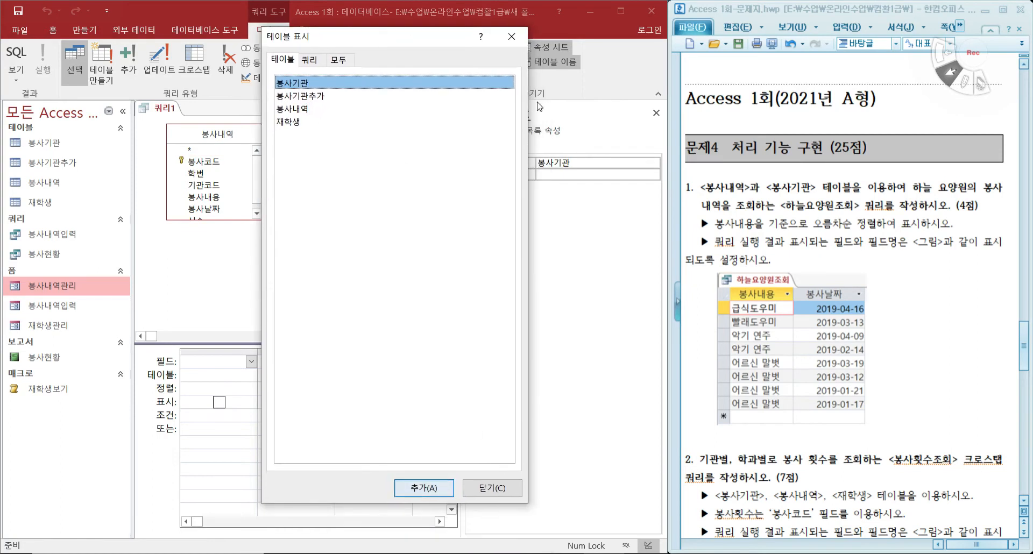
{"action": "left_click", "coordinate": [512, 36]}
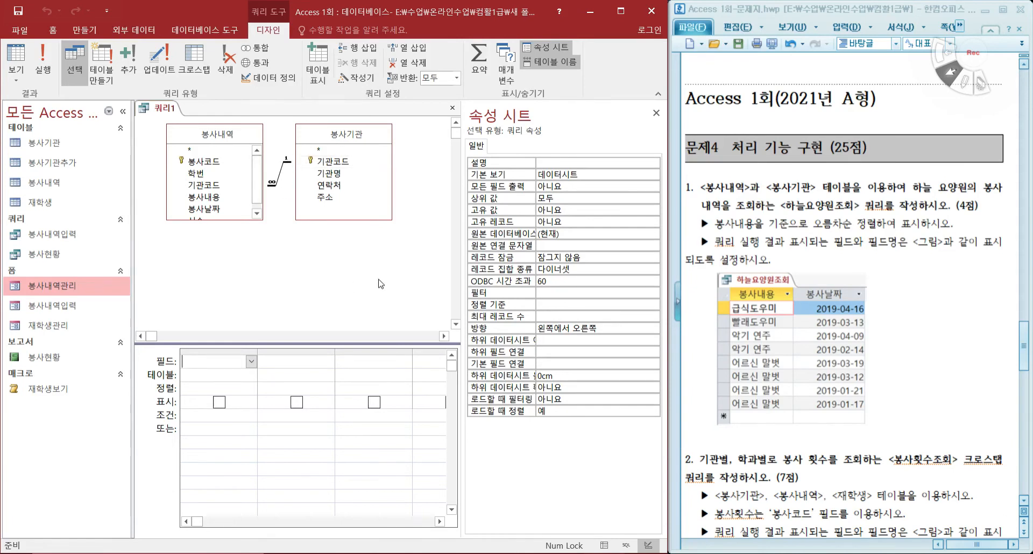
{"action": "left_click", "coordinate": [656, 113]}
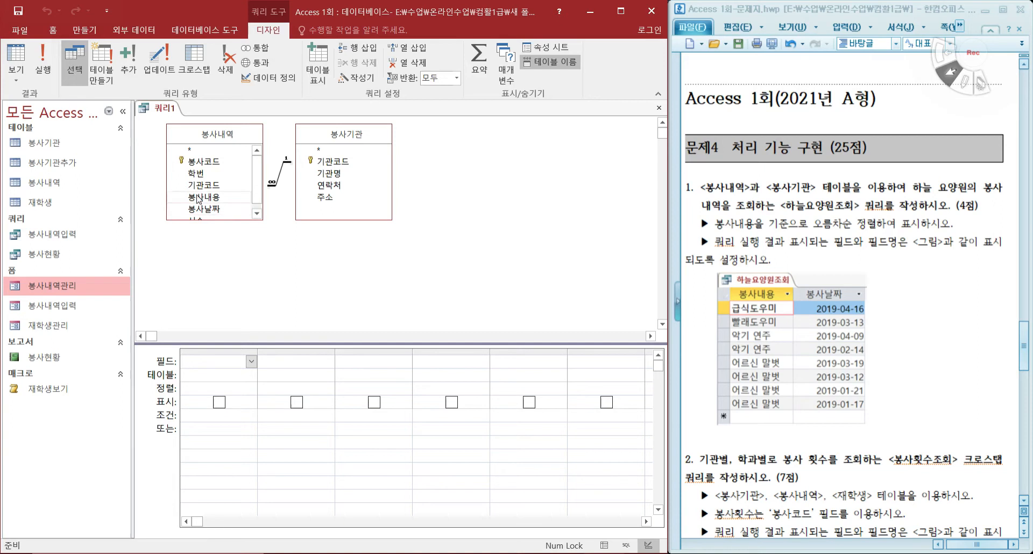
{"action": "mouse_move", "coordinate": [216, 199]}
{"action": "left_mouse_down"}
{"action": "mouse_move", "coordinate": [220, 337]}
{"action": "mouse_move", "coordinate": [220, 194]}
{"action": "left_mouse_up"}
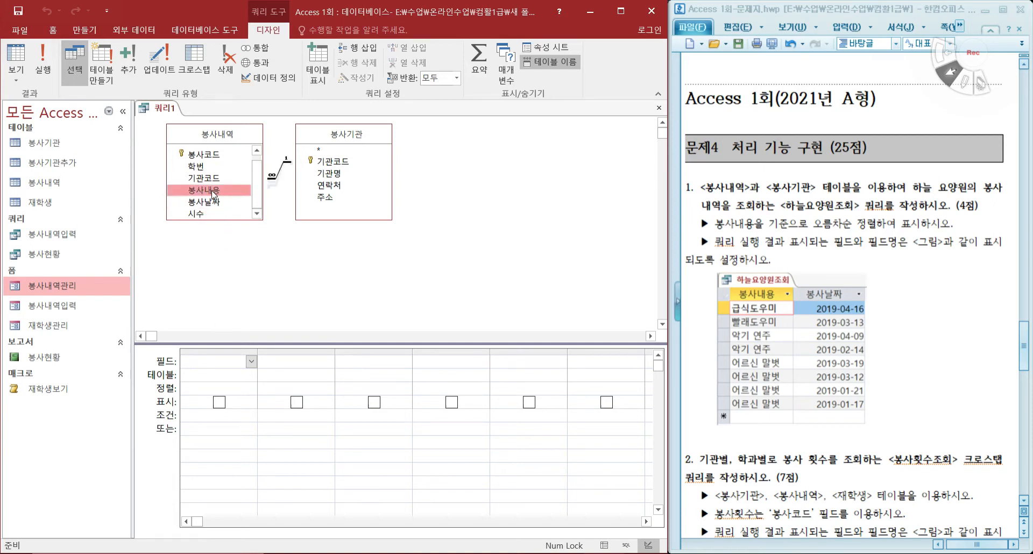
{"action": "left_click", "coordinate": [250, 362]}
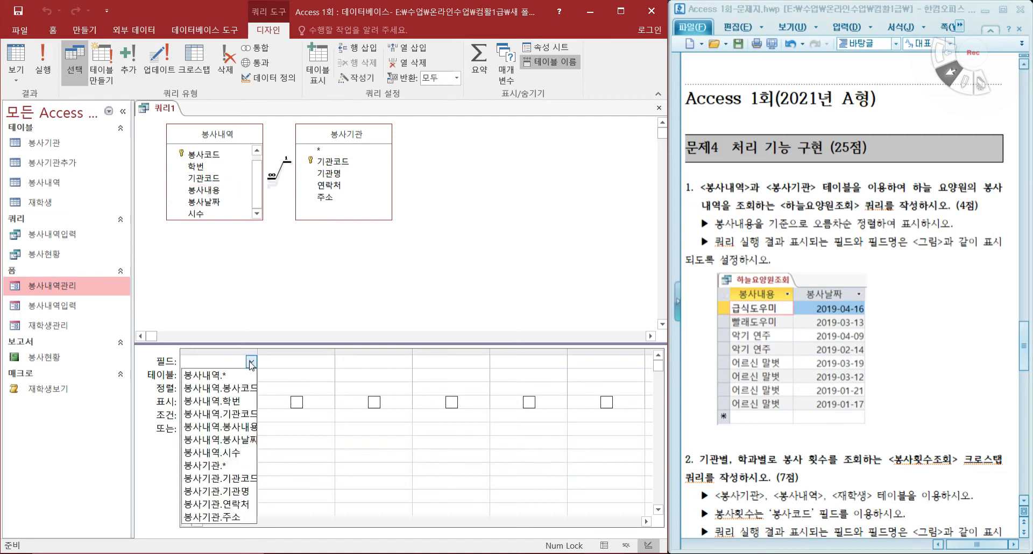
{"action": "left_click", "coordinate": [215, 282]}
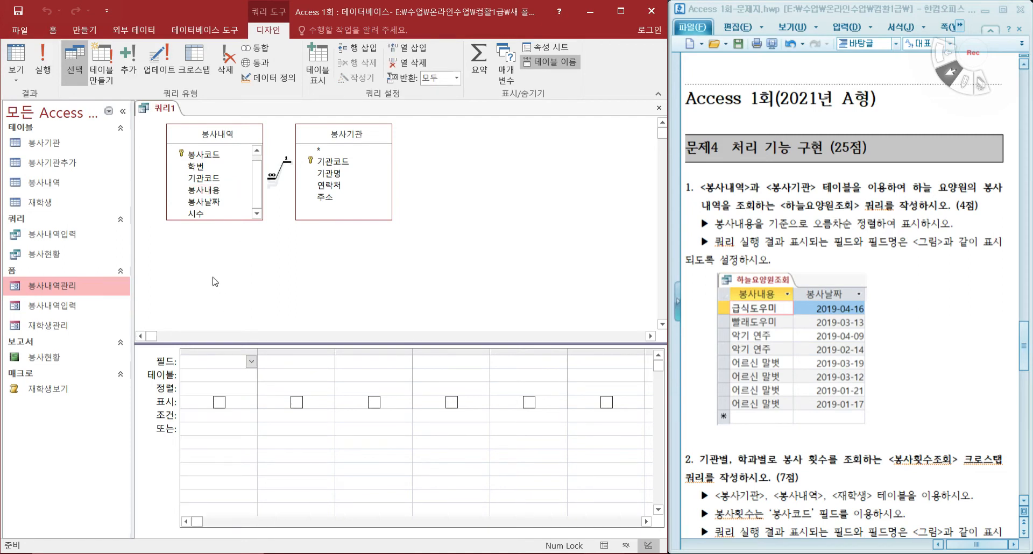
{"action": "double_click", "coordinate": [212, 191]}
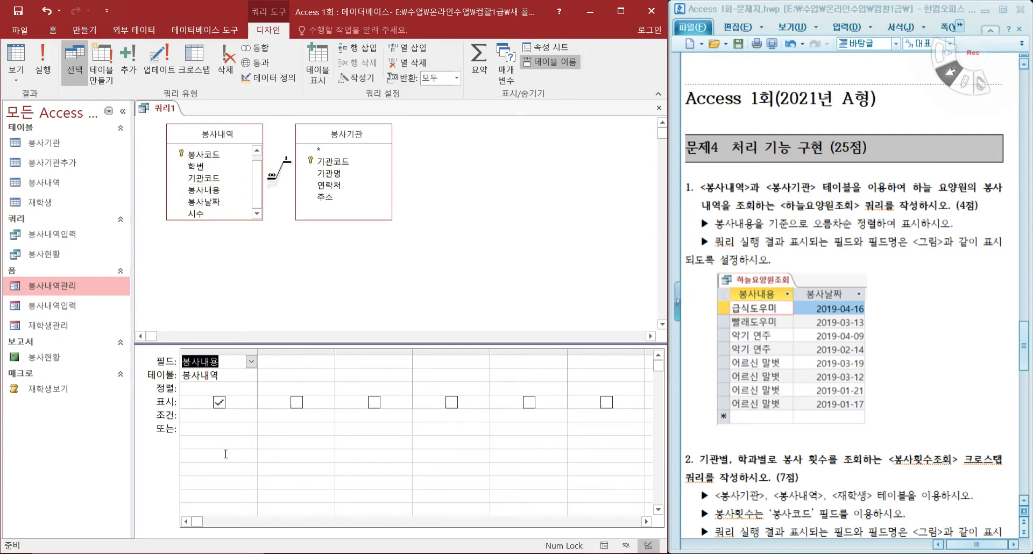
{"action": "left_click", "coordinate": [228, 361]}
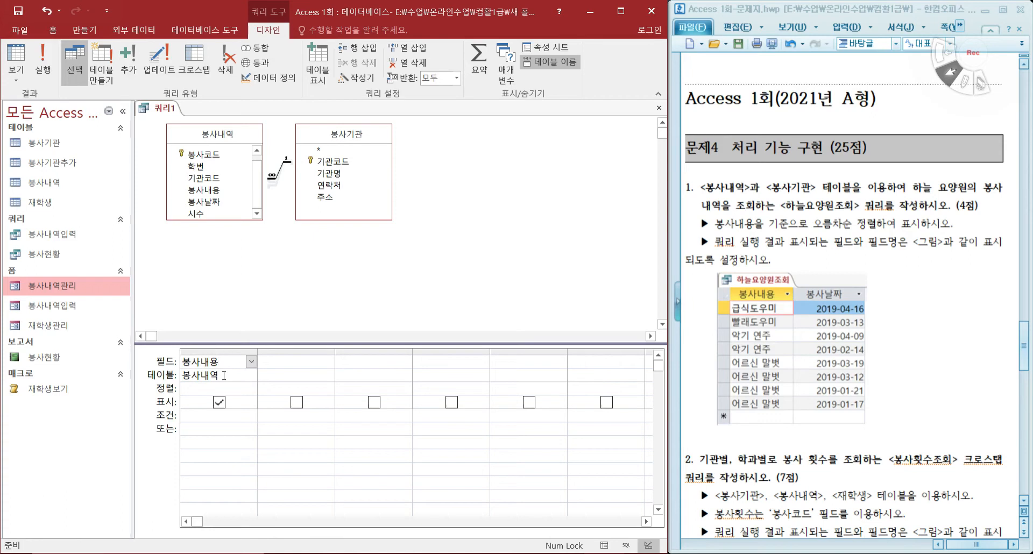
{"action": "left_click", "coordinate": [222, 349]}
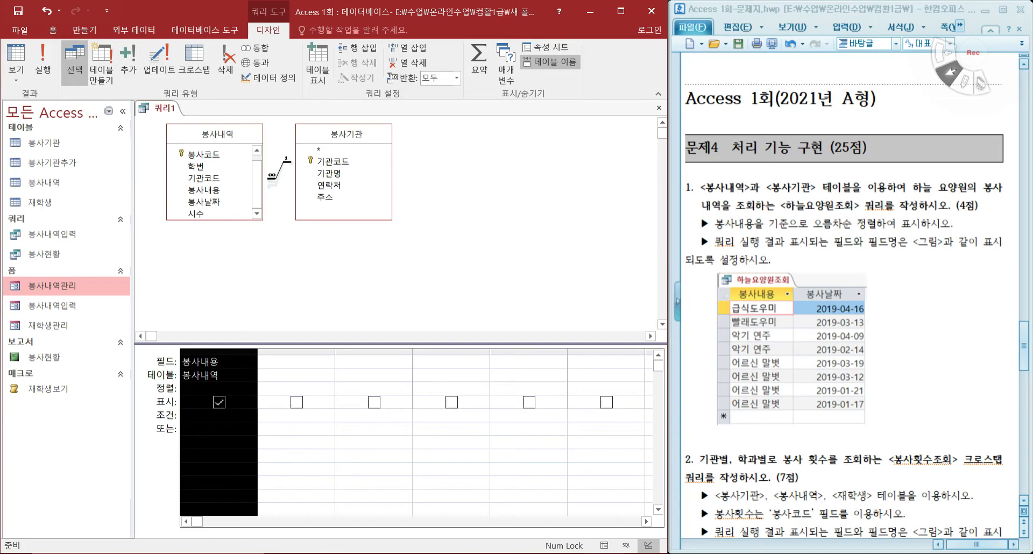
{"action": "key", "text": "Delete"}
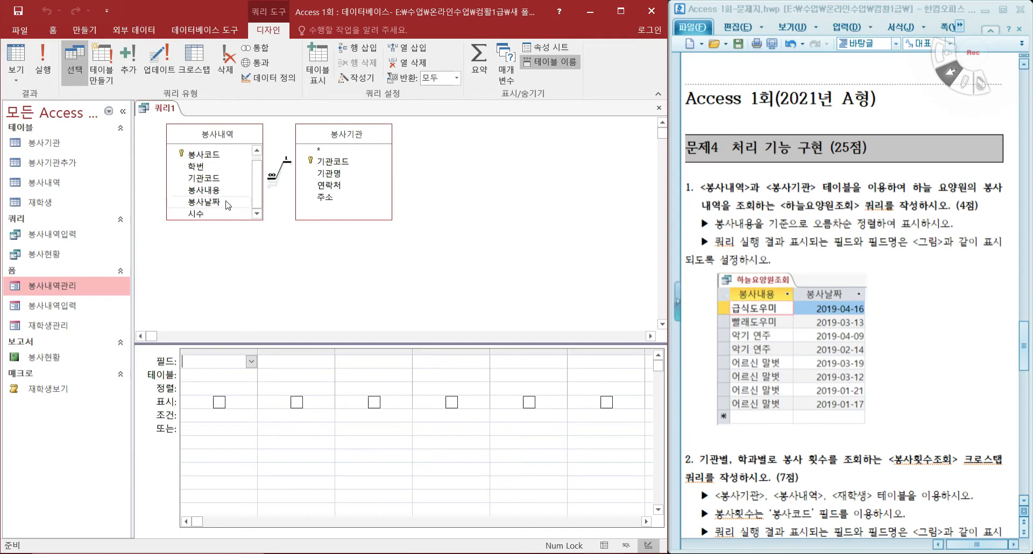
- Add 봉사내용 and 봉사날짜 from the 봉사내역 table to the query, preview the datasheet and return to the design
{"action": "double_click", "coordinate": [208, 194]}
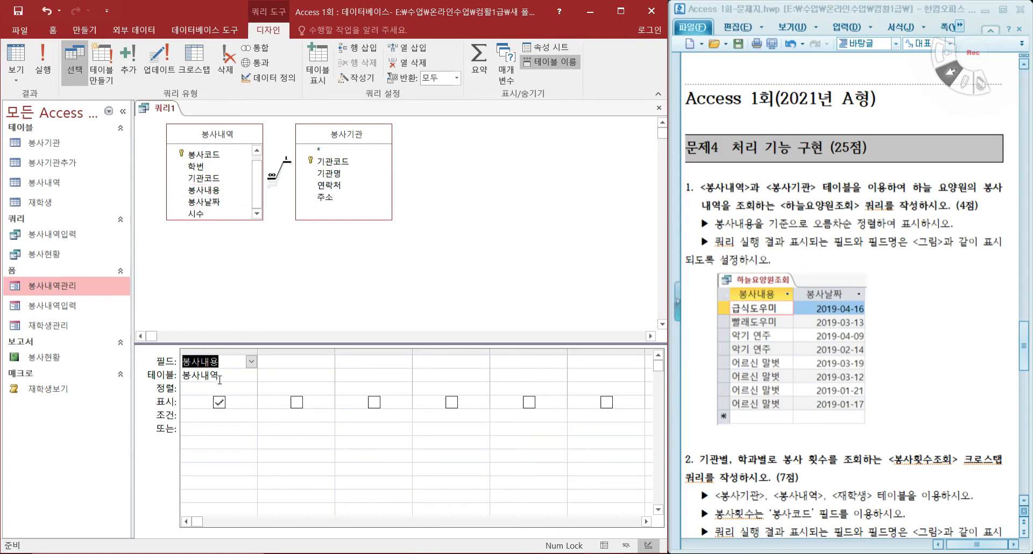
{"action": "double_click", "coordinate": [207, 202]}
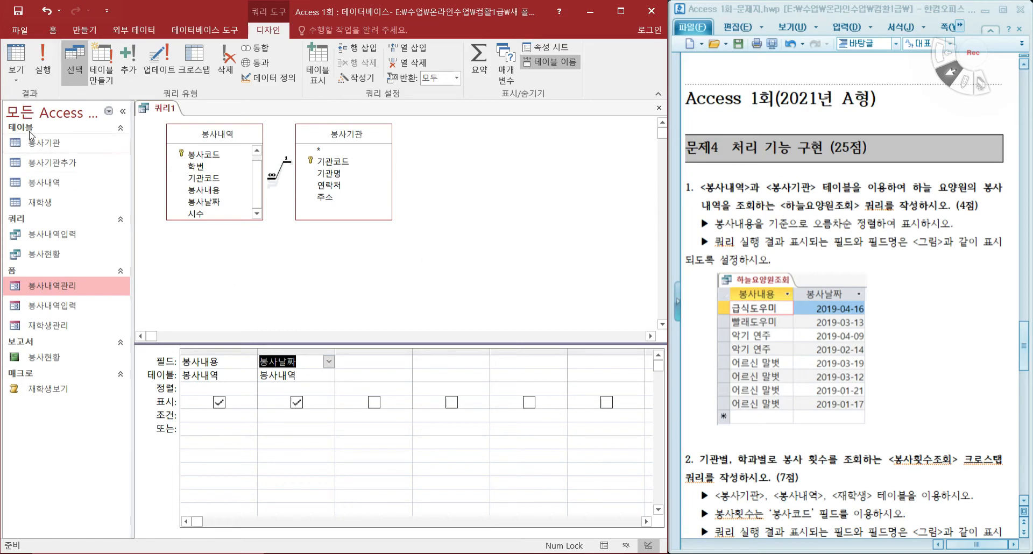
{"action": "left_click", "coordinate": [17, 80]}
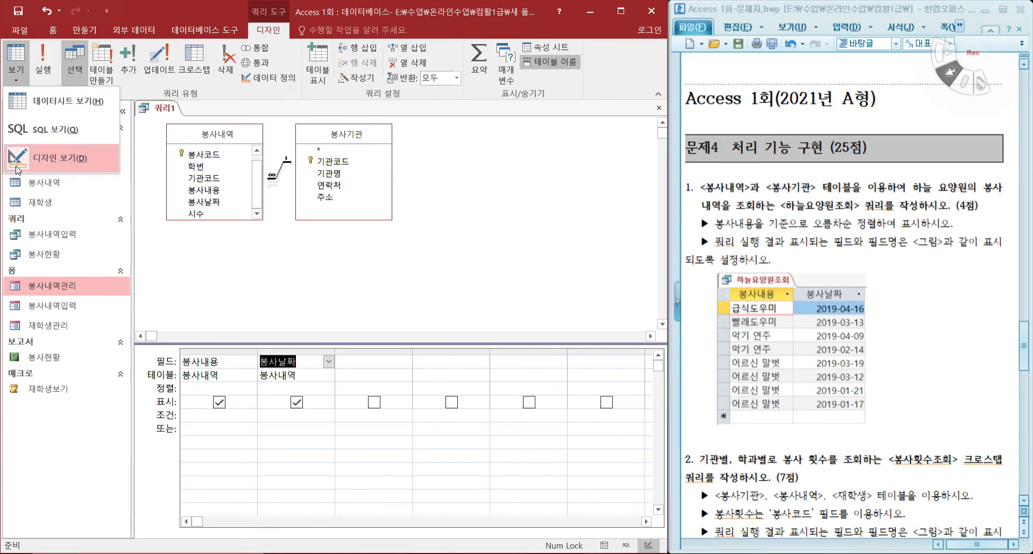
{"action": "left_click", "coordinate": [67, 103]}
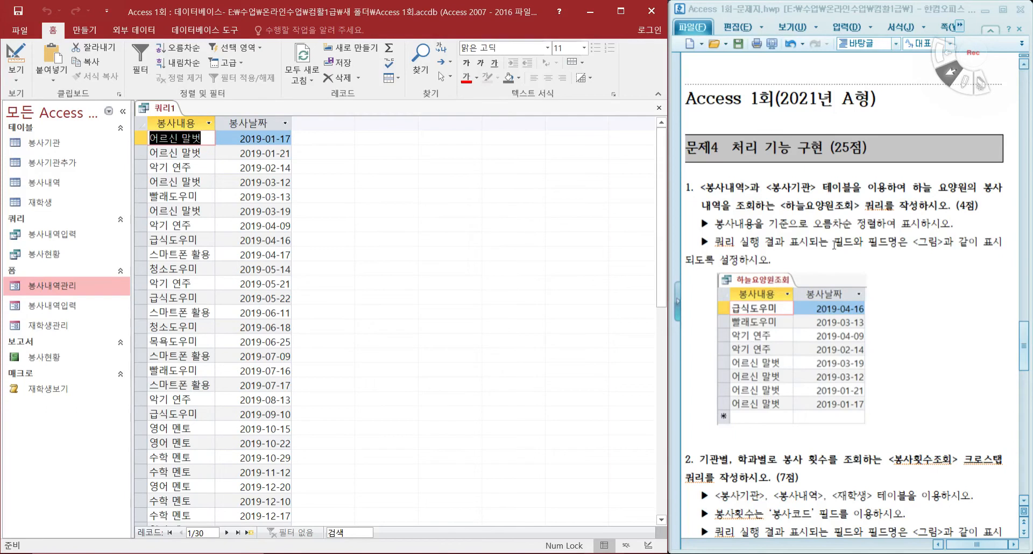
{"action": "left_click_drag", "start_coordinate": [913, 188], "coordinate": [967, 188]}
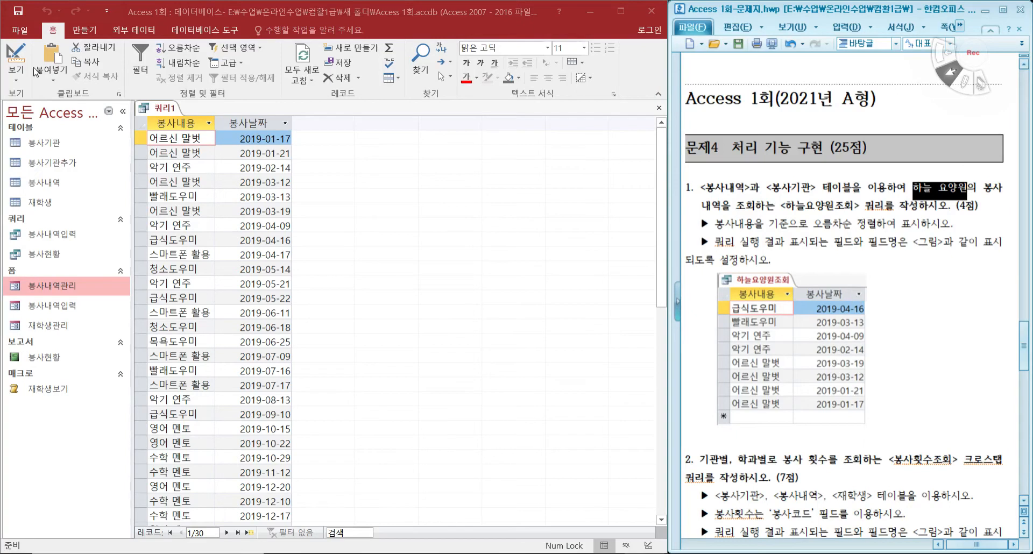
{"action": "left_click", "coordinate": [18, 54]}
{"action": "left_click", "coordinate": [18, 57]}
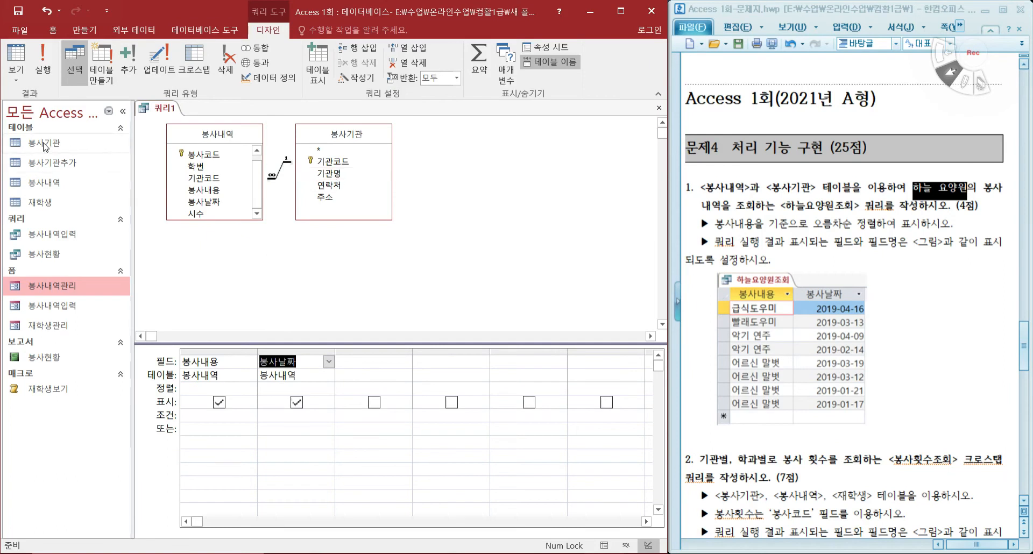
- Add 기관명 from the 봉사기관 table as the third query field and check it in the datasheet
{"action": "double_click", "coordinate": [338, 175]}
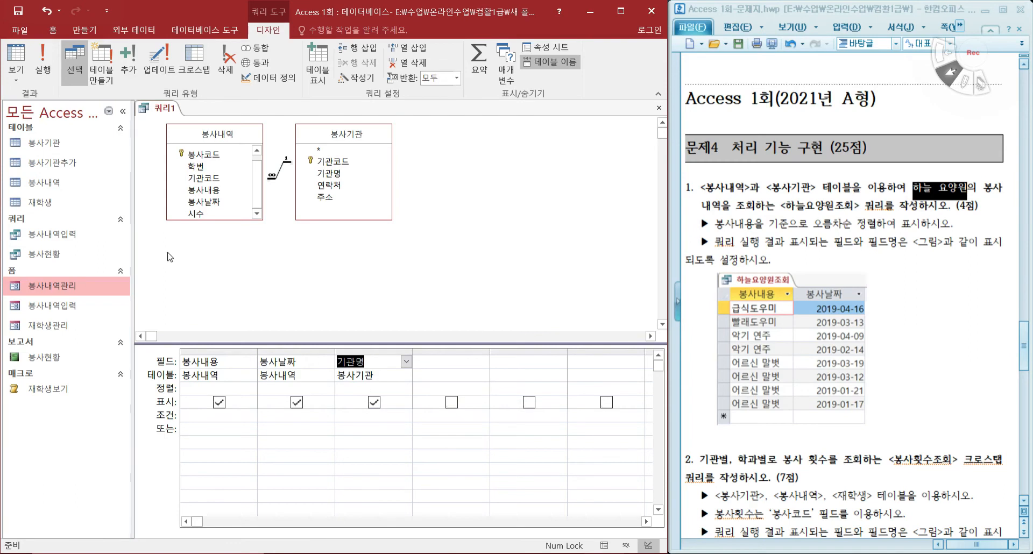
{"action": "left_click", "coordinate": [16, 57]}
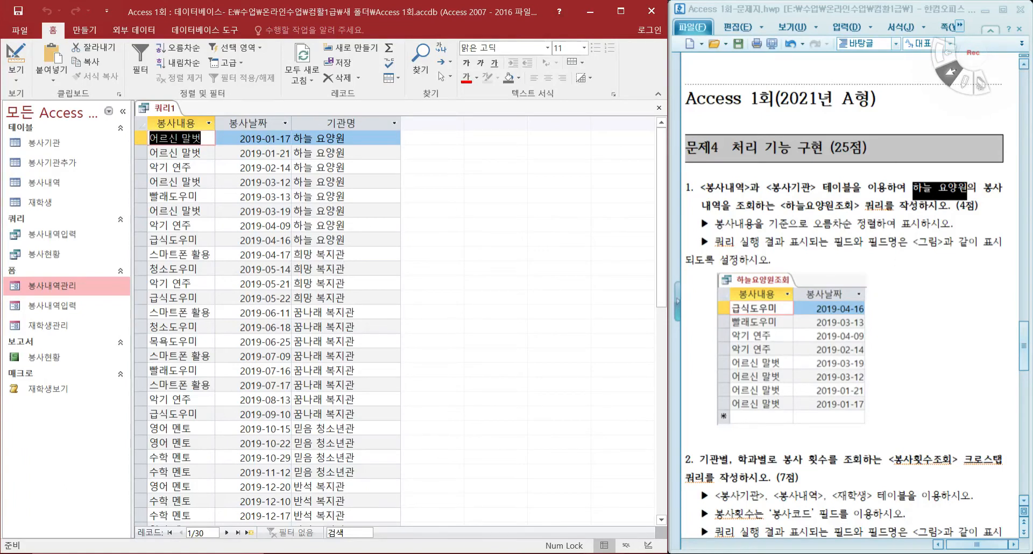
{"action": "left_click", "coordinate": [16, 62]}
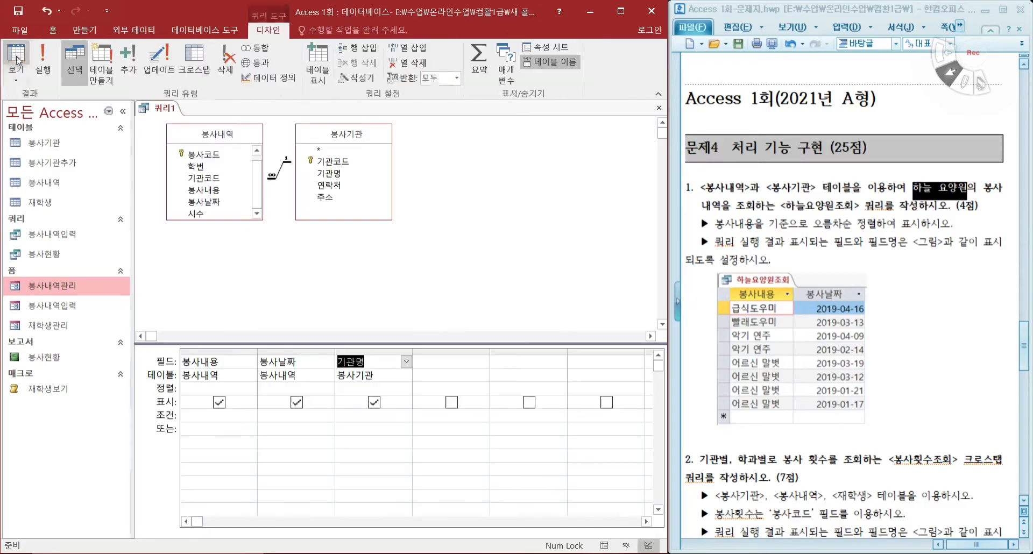
- Hide the 기관명 column from the output, set its criterion to "하늘 요양원" and view the filtered datasheet
{"action": "left_click", "coordinate": [374, 403]}
{"action": "left_click", "coordinate": [347, 417]}
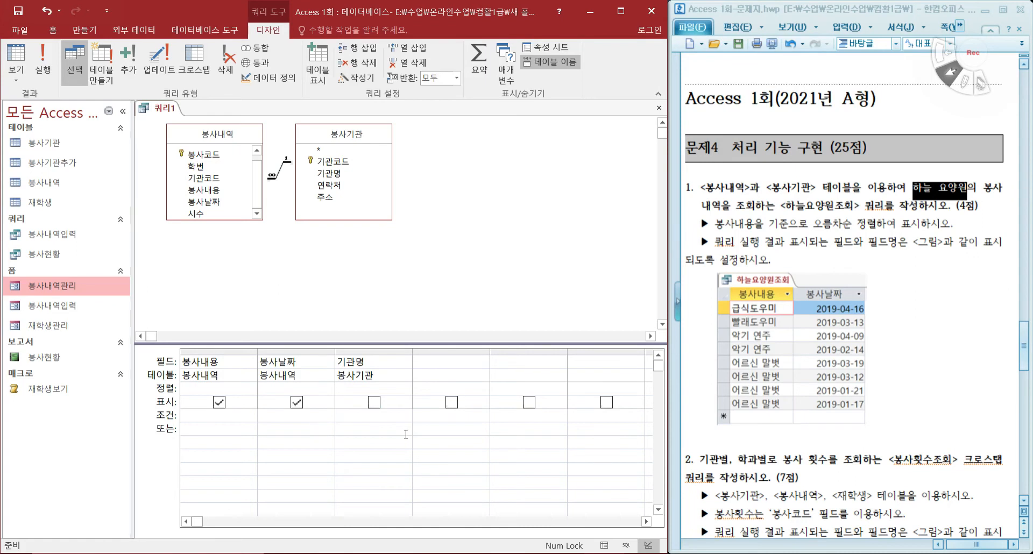
{"action": "type", "text": "\"하느"}
{"action": "type", "text": "늘 요양우"}
{"action": "type", "text": "\""}
{"action": "left_click", "coordinate": [16, 59]}
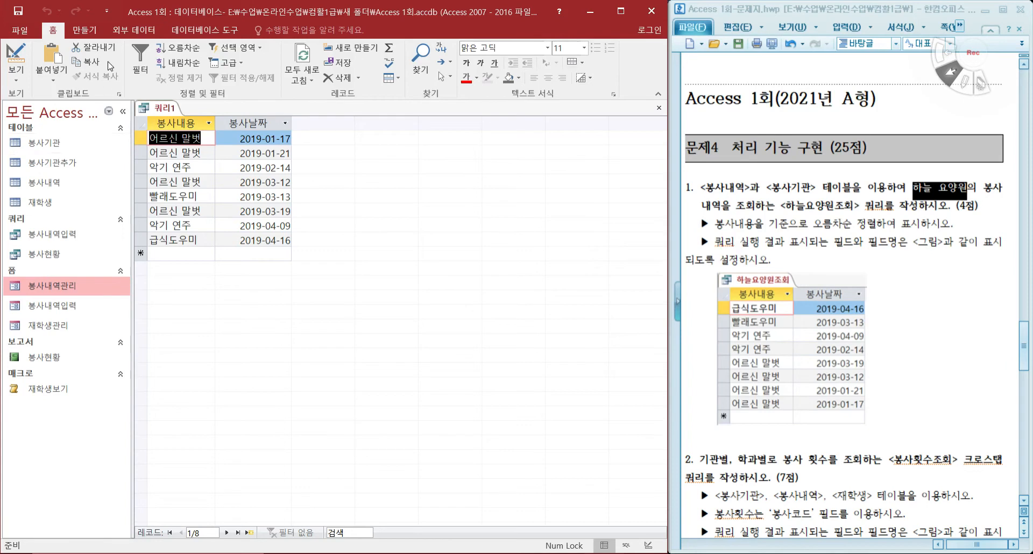
- Save the query as 하늘요양원조회 and close it
{"action": "left_click", "coordinate": [20, 11]}
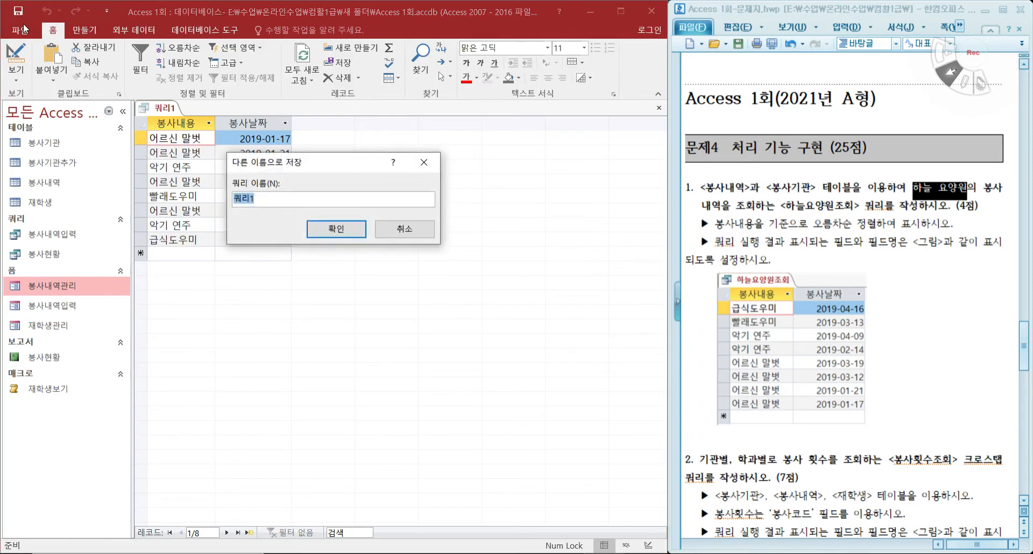
{"action": "type", "text": "하늘요양원조회"}
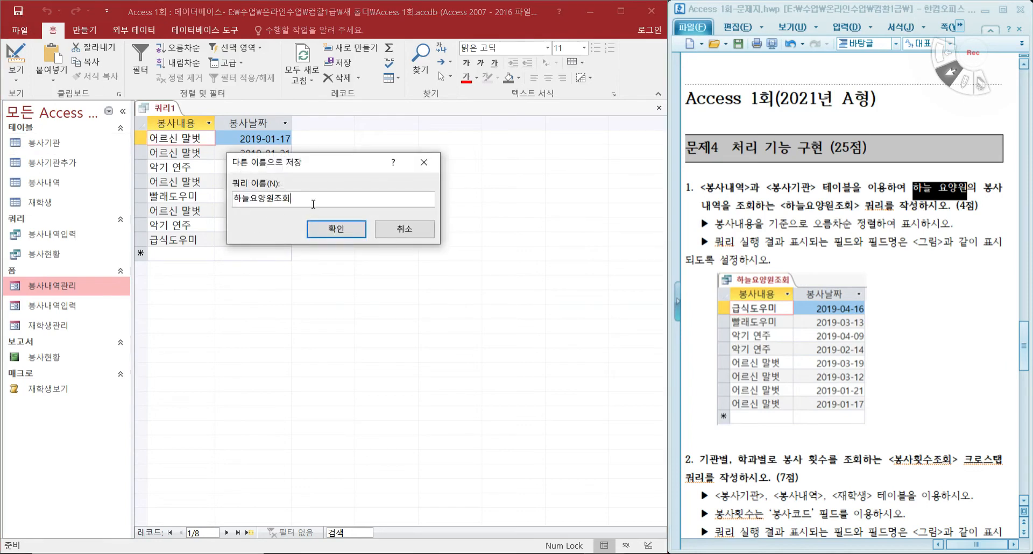
{"action": "left_click", "coordinate": [339, 229]}
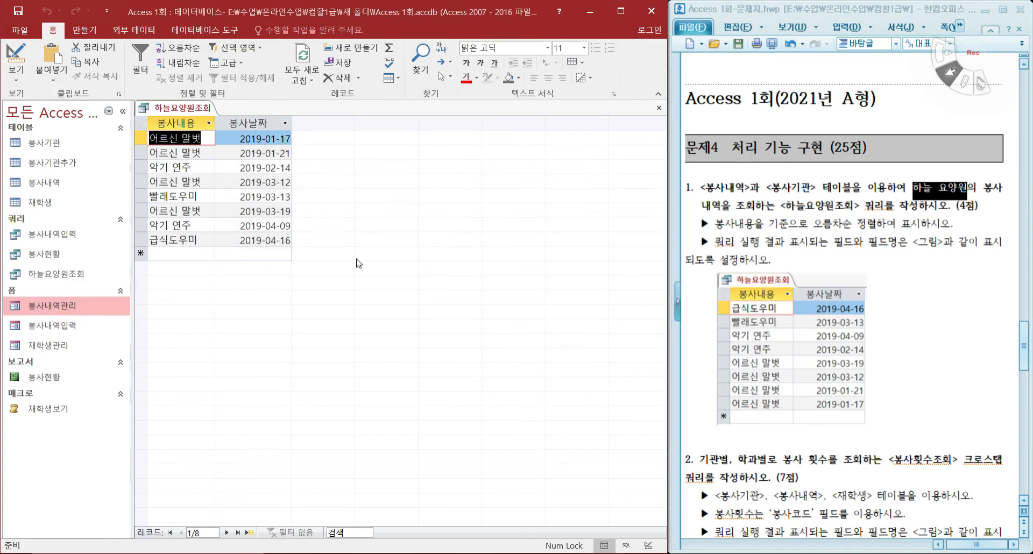
{"action": "left_click", "coordinate": [40, 280]}
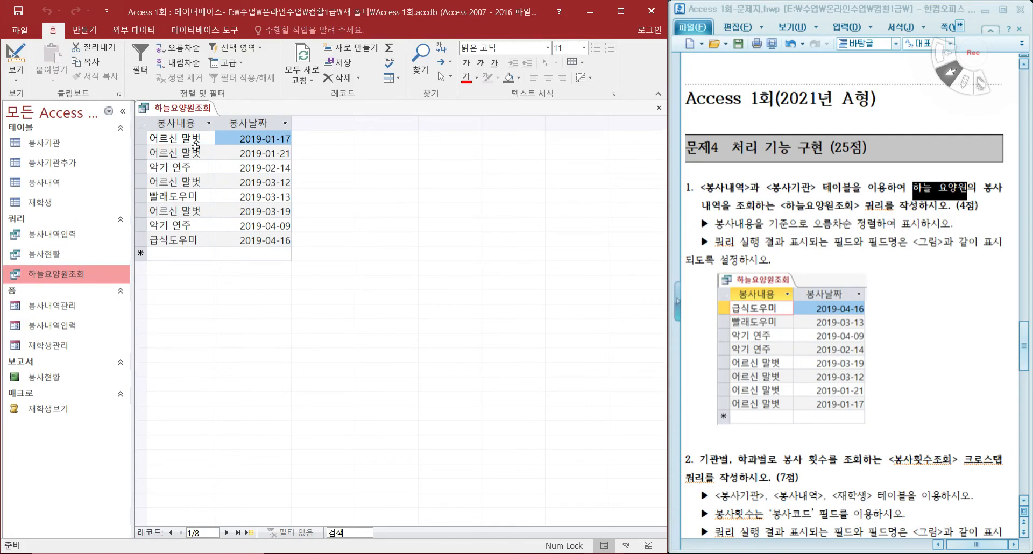
{"action": "left_click", "coordinate": [659, 110]}
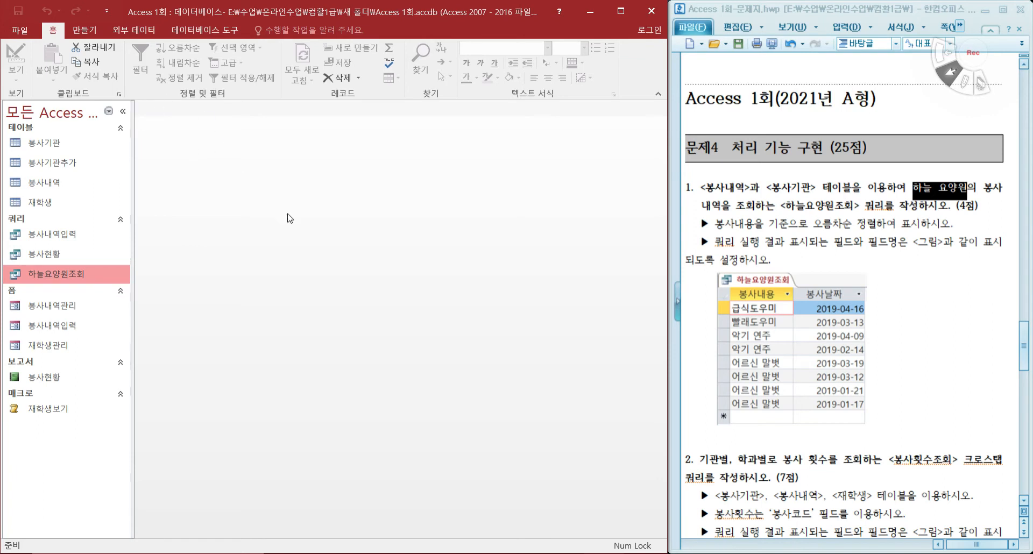
{"action": "scroll", "coordinate": [751, 339], "scroll_direction": "down", "scroll_amount": 3}
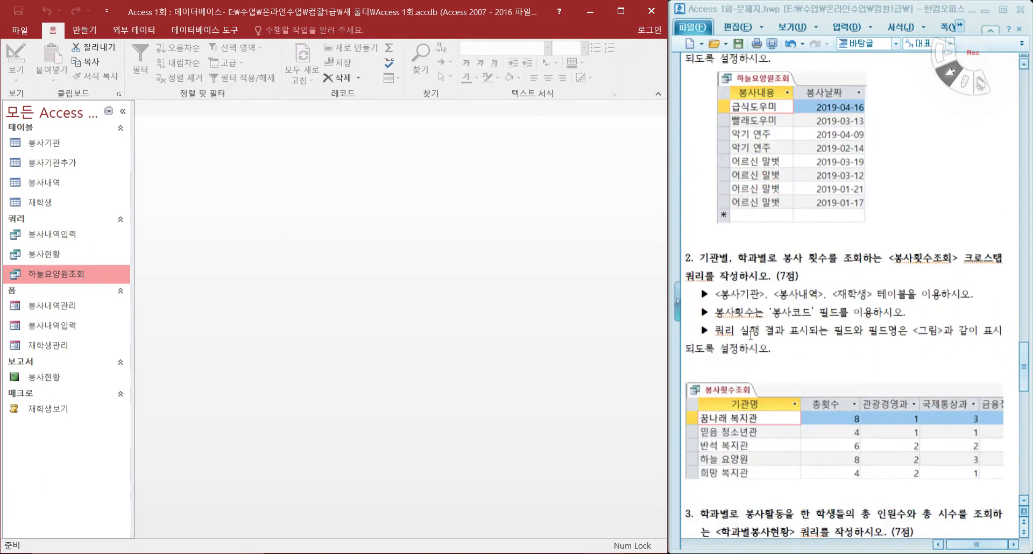
{"action": "scroll", "coordinate": [750, 339], "scroll_direction": "down", "scroll_amount": 1}
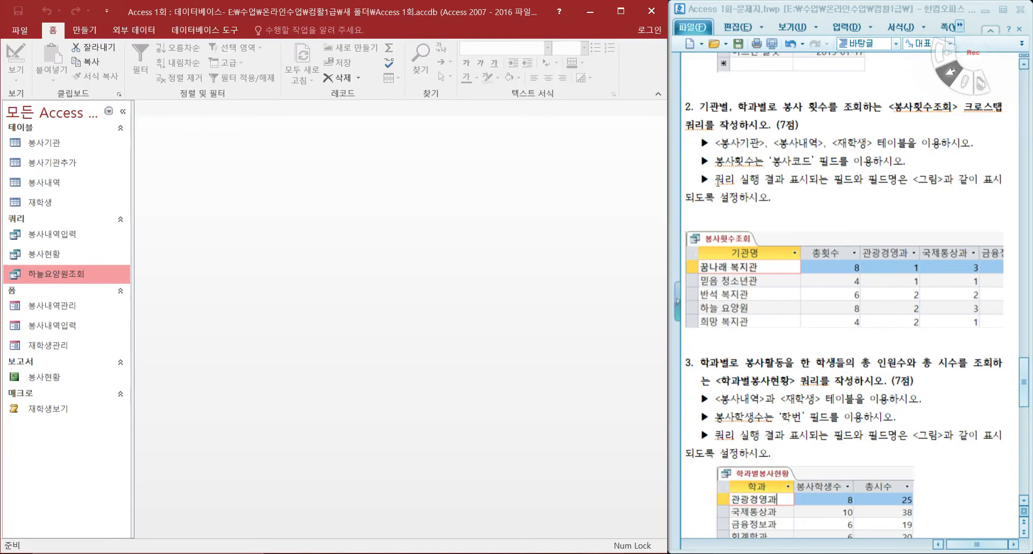
- Create a new query in design view containing the 봉사기관, 봉사내역 and 재학생 tables for task 2
{"action": "left_click", "coordinate": [969, 112]}
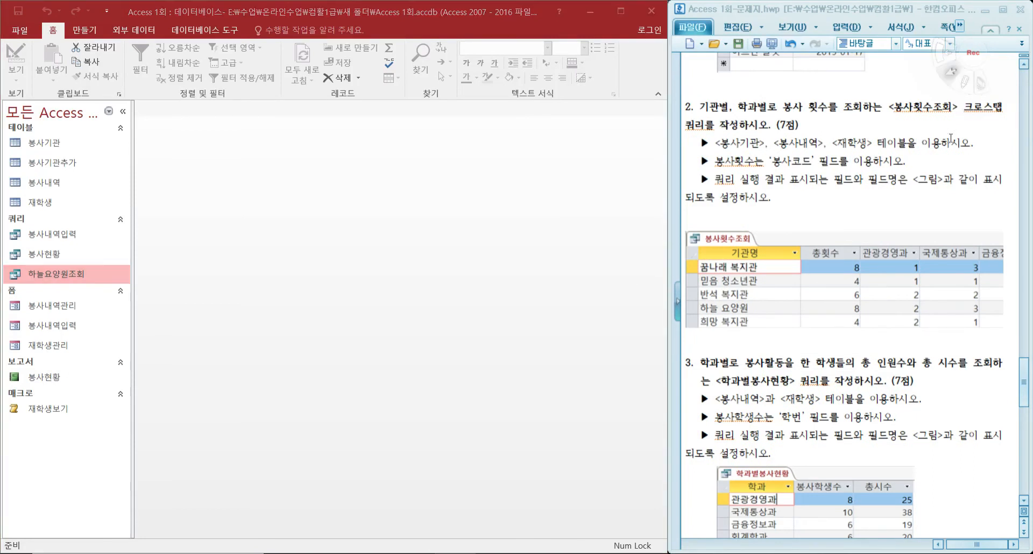
{"action": "scroll", "coordinate": [891, 252], "scroll_direction": "up", "scroll_amount": 1}
{"action": "left_click_drag", "start_coordinate": [968, 156], "coordinate": [707, 175]}
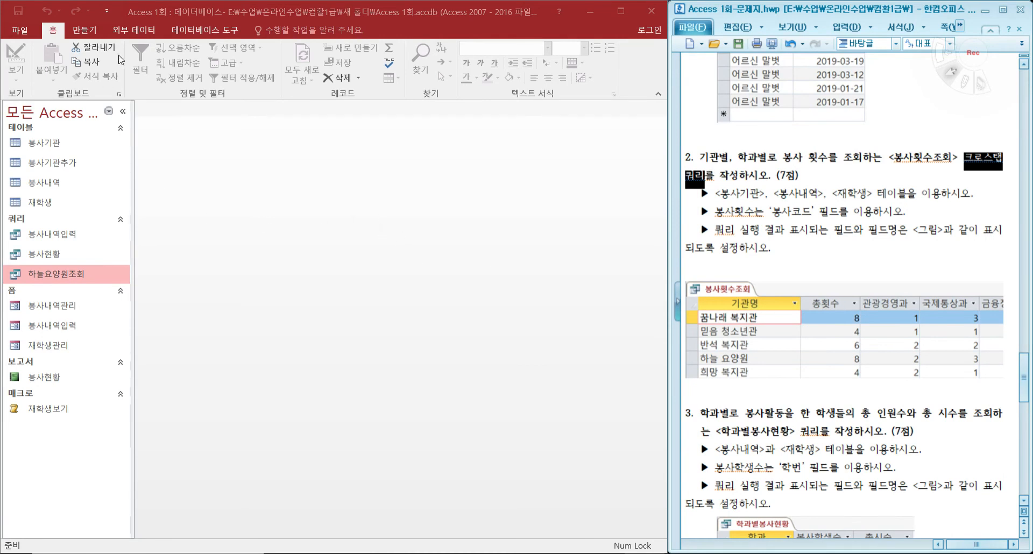
{"action": "left_click", "coordinate": [95, 30]}
{"action": "left_click", "coordinate": [209, 53]}
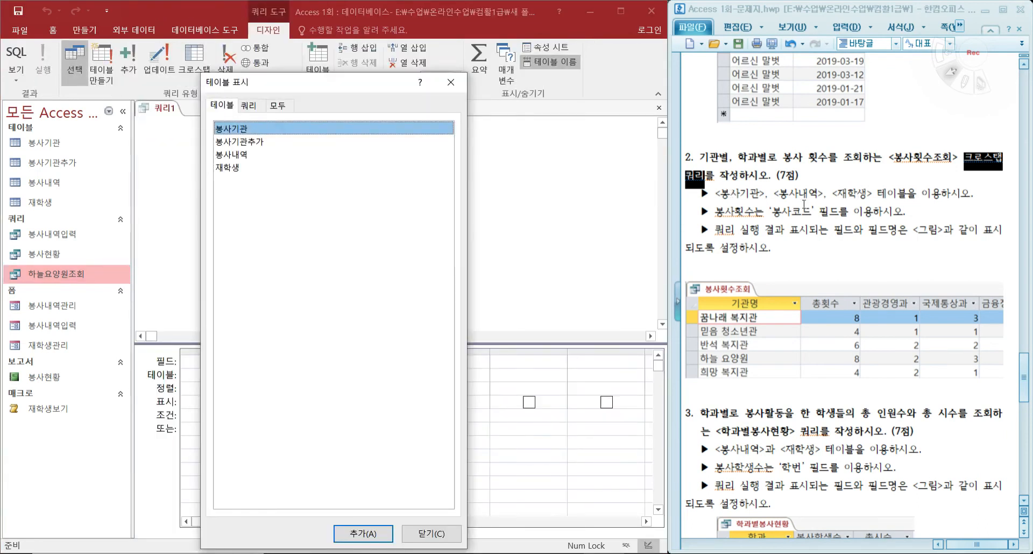
{"action": "double_click", "coordinate": [240, 130]}
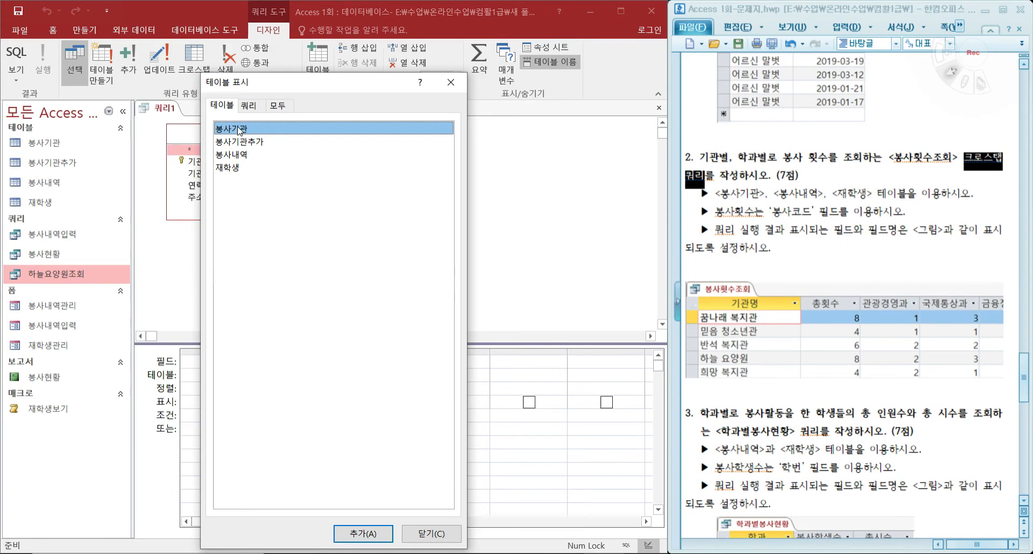
{"action": "double_click", "coordinate": [233, 155]}
{"action": "double_click", "coordinate": [240, 170]}
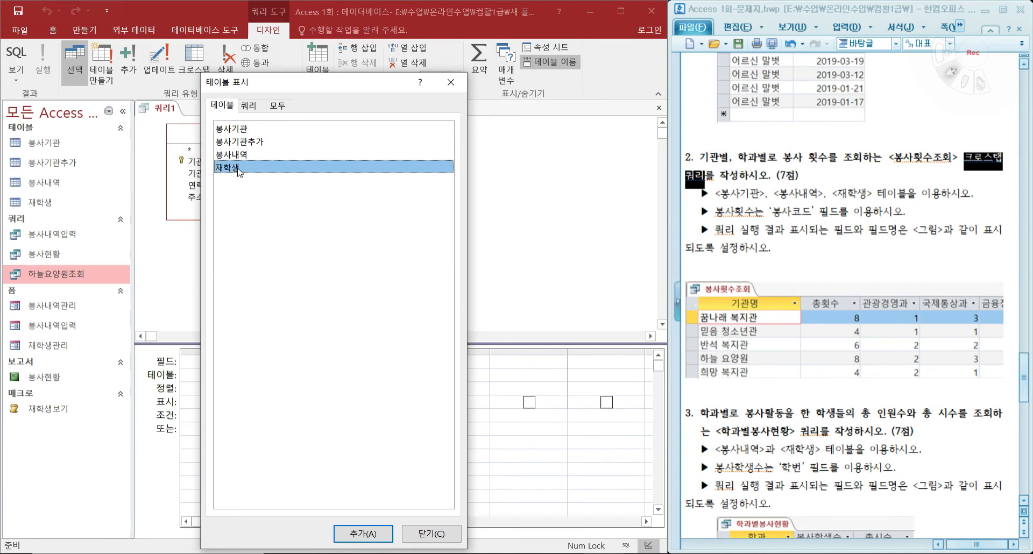
{"action": "left_click", "coordinate": [464, 83]}
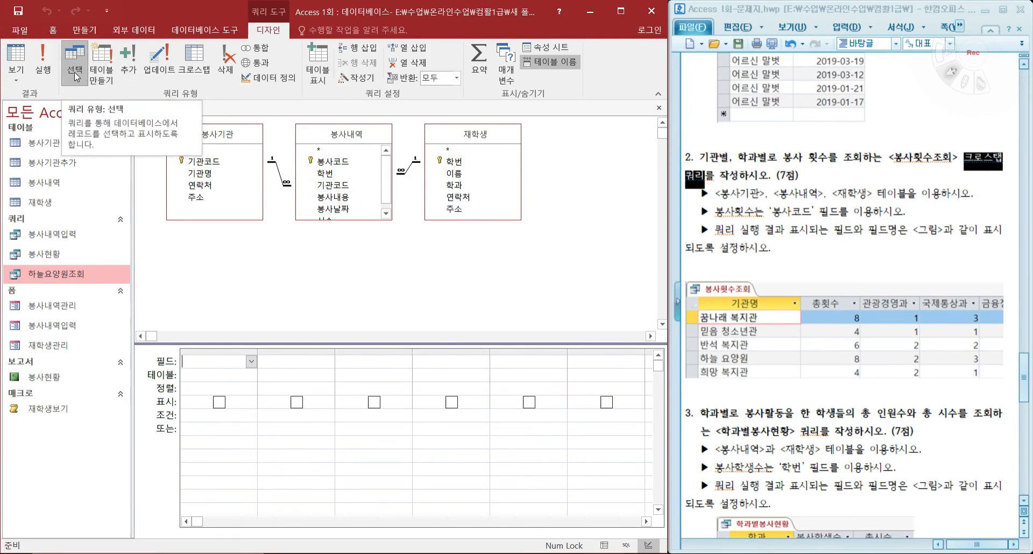
- Change the new query's type to crosstab, comparing its design grid with that of a select query
{"action": "left_click", "coordinate": [202, 62]}
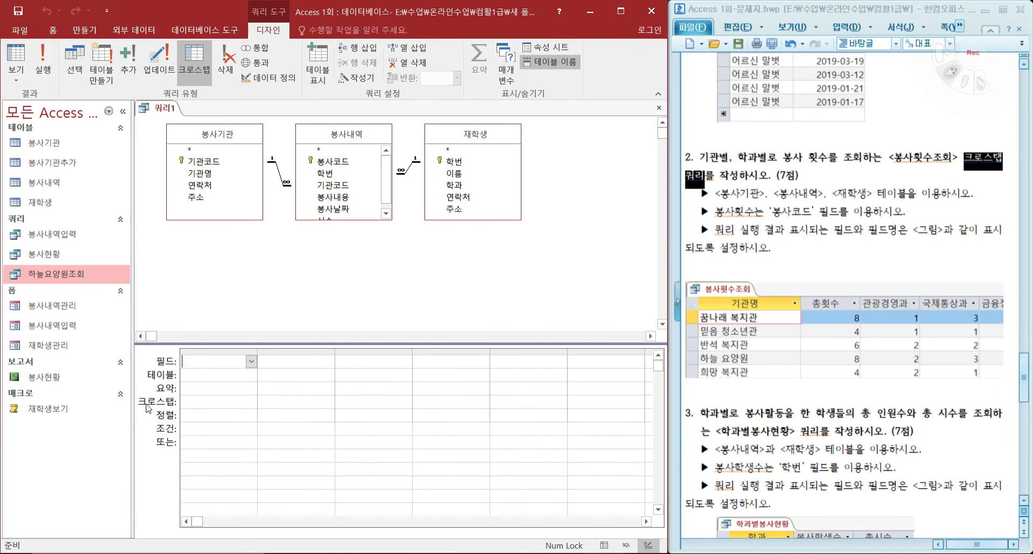
{"action": "left_click", "coordinate": [75, 64]}
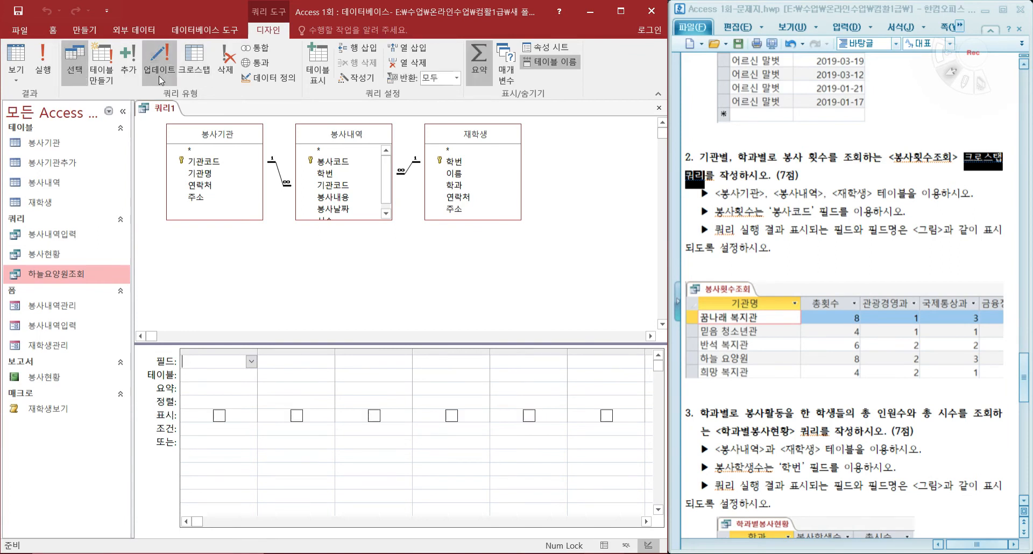
{"action": "left_click", "coordinate": [195, 62]}
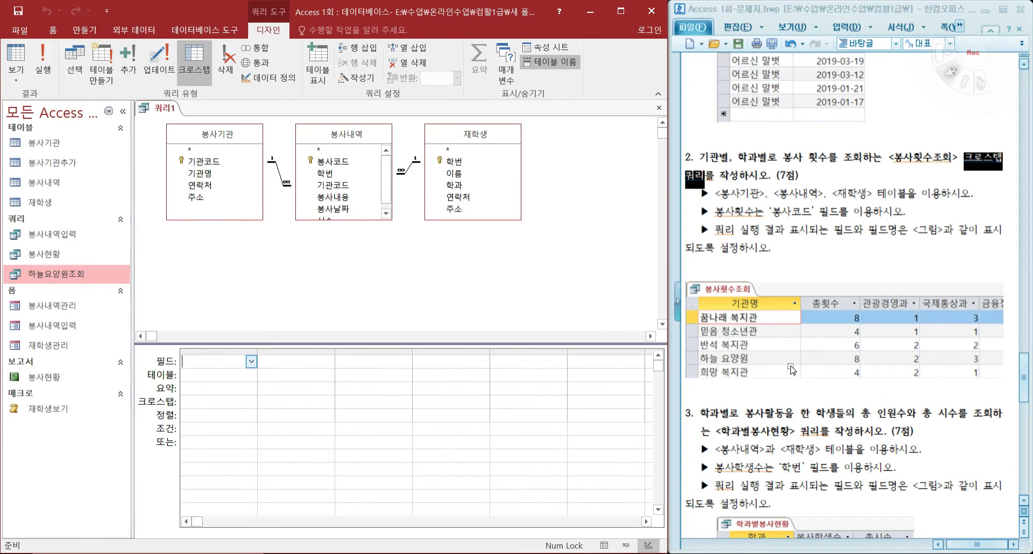
- Examine the fields of the 봉사기관, 봉사내역 and 재학생 tables in their datasheets, closing each one after viewing
{"action": "scroll", "coordinate": [791, 370], "scroll_direction": "down", "scroll_amount": 1}
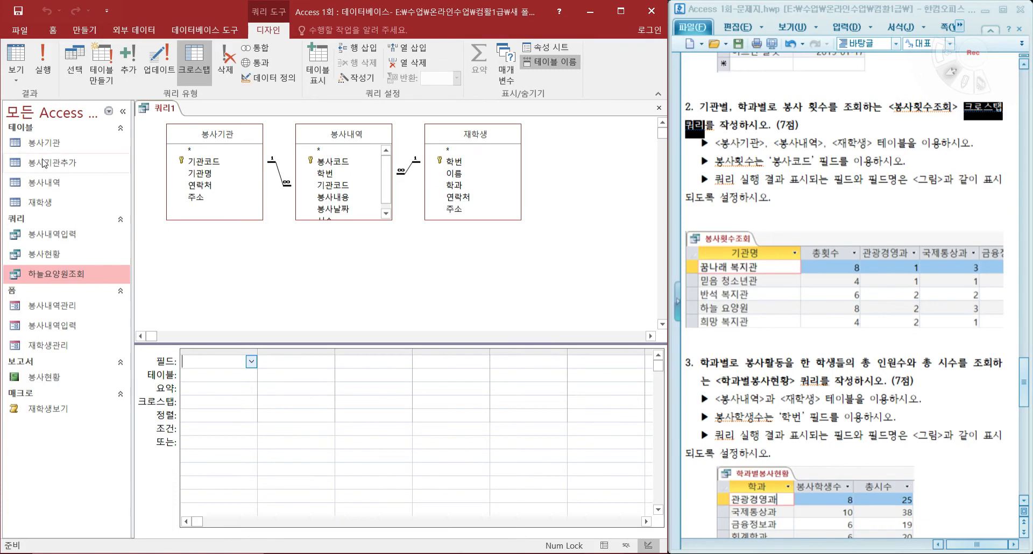
{"action": "double_click", "coordinate": [49, 144]}
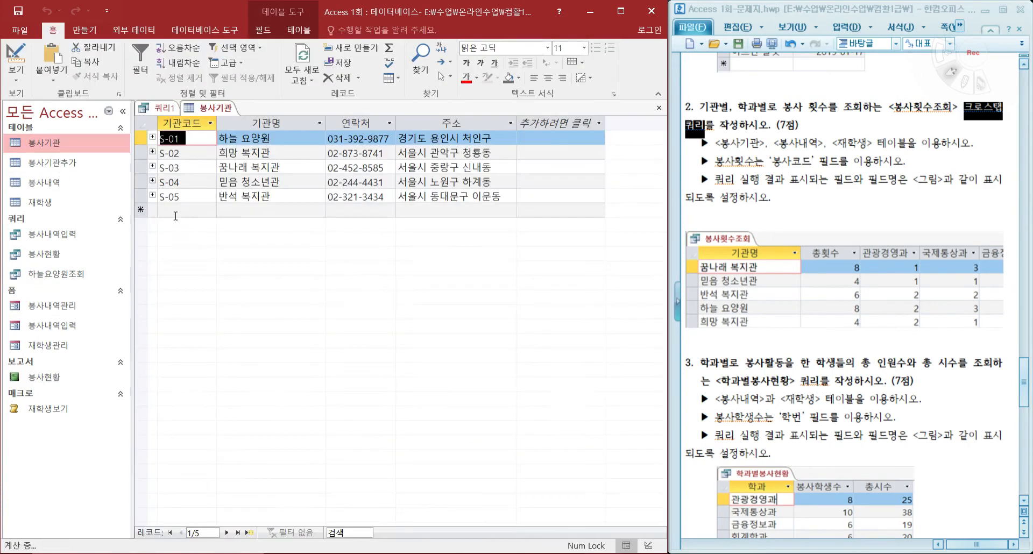
{"action": "left_click", "coordinate": [659, 108]}
{"action": "double_click", "coordinate": [53, 183]}
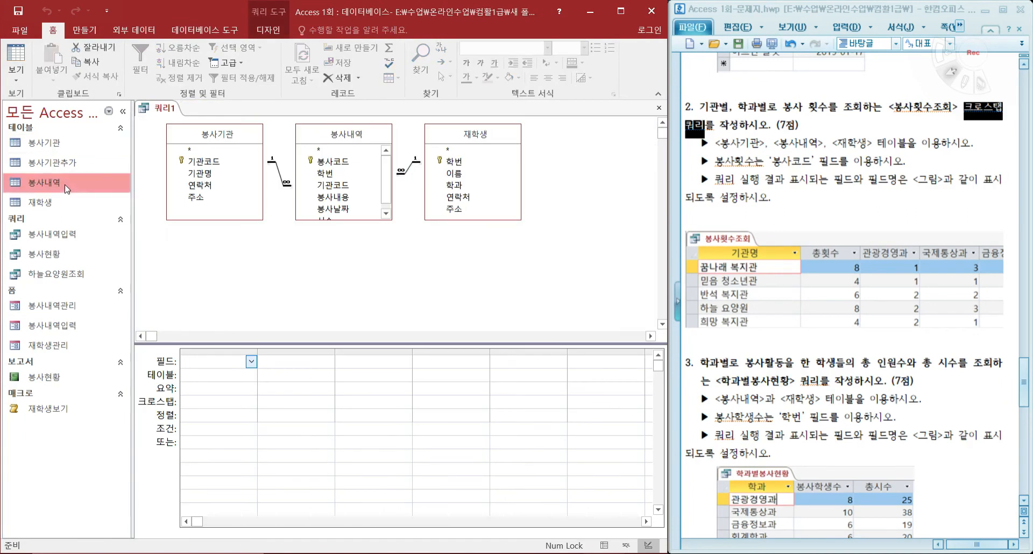
{"action": "left_click", "coordinate": [659, 108]}
{"action": "left_click", "coordinate": [85, 202]}
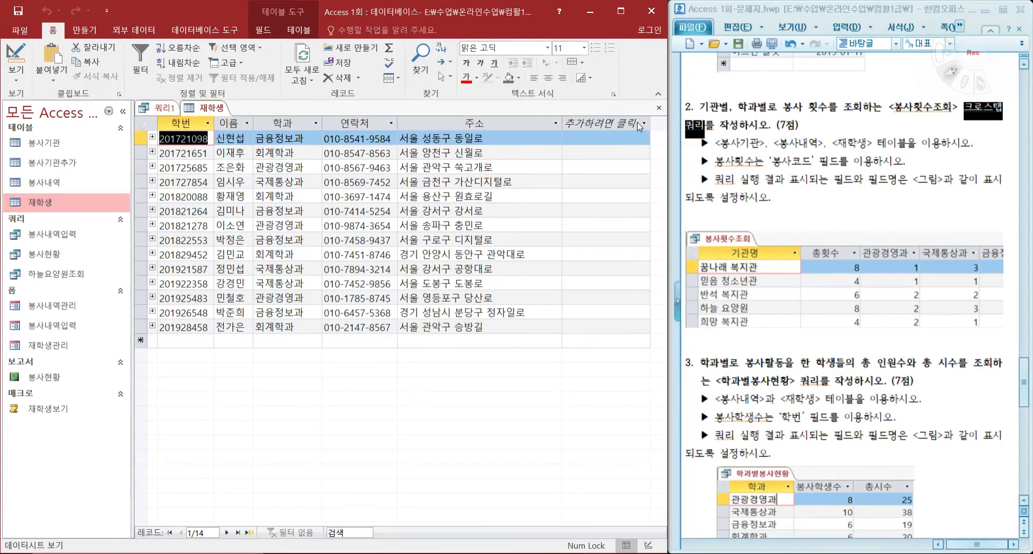
{"action": "left_click", "coordinate": [659, 108]}
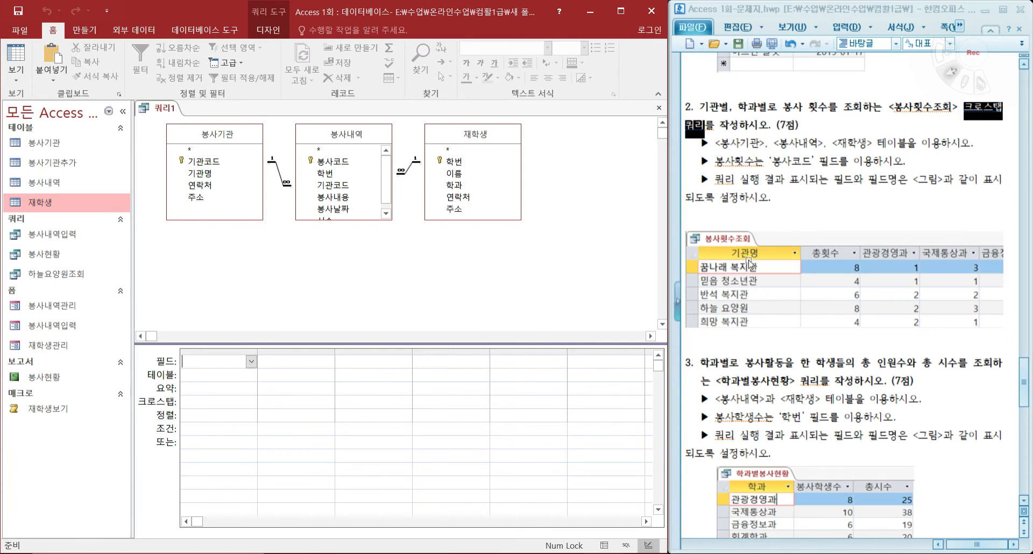
- Add 기관명 from the 봉사기관 table to the crosstab query as a row heading (행 머리글)
{"action": "double_click", "coordinate": [209, 177]}
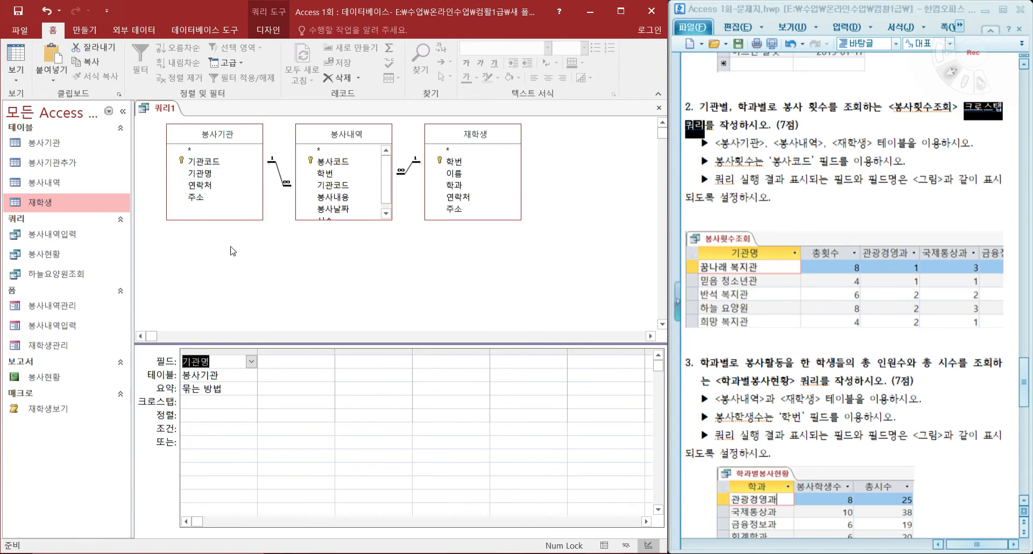
{"action": "left_click", "coordinate": [217, 401]}
{"action": "left_click", "coordinate": [251, 402]}
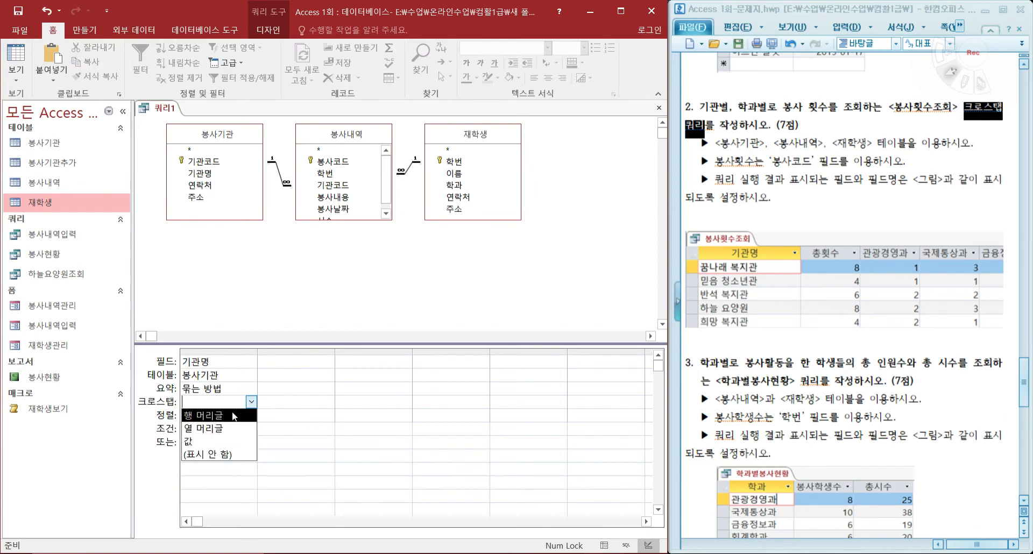
{"action": "left_click", "coordinate": [215, 415]}
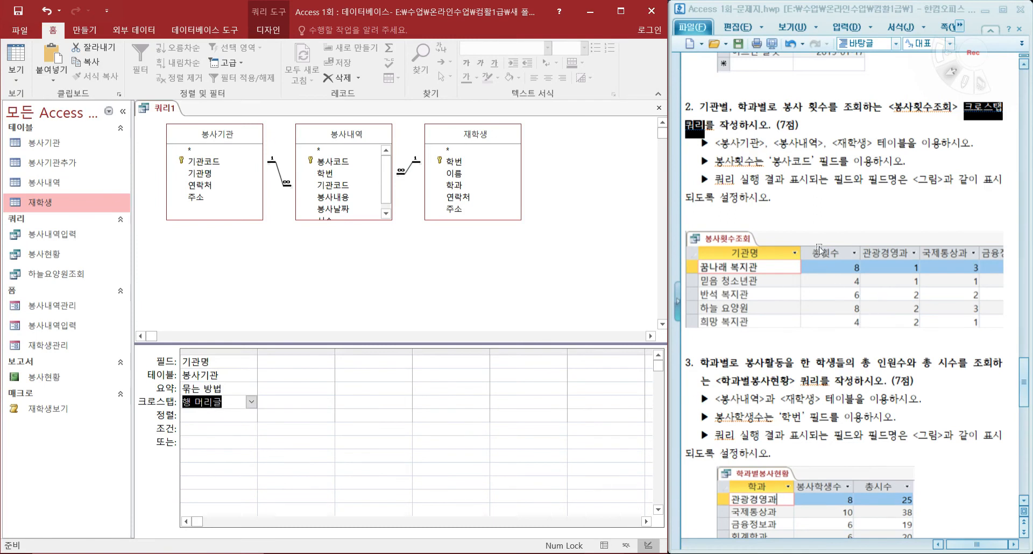
- Add 봉사코드 from the 봉사내역 table as the second query field and give it the caption 총횟수
{"action": "double_click", "coordinate": [338, 163]}
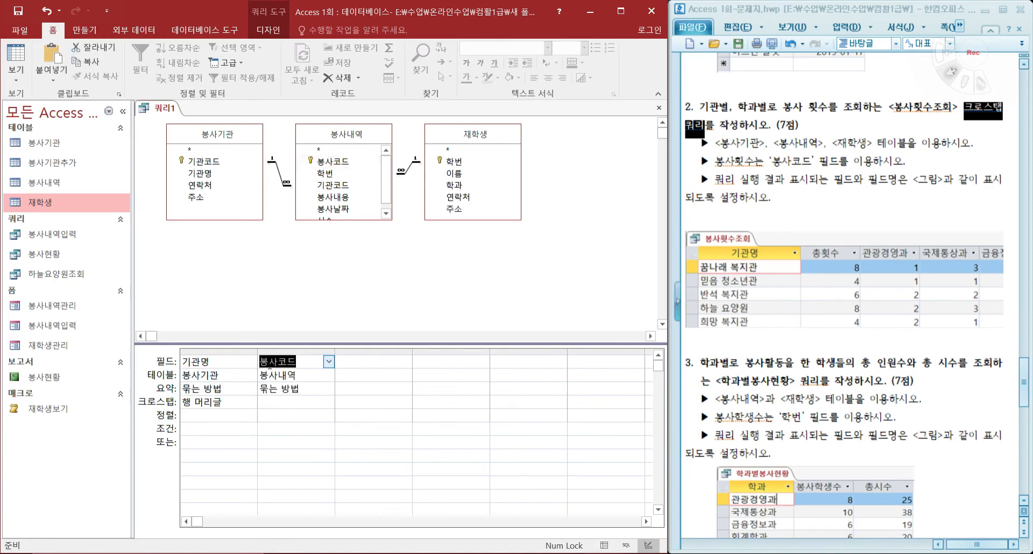
{"action": "left_click", "coordinate": [260, 361]}
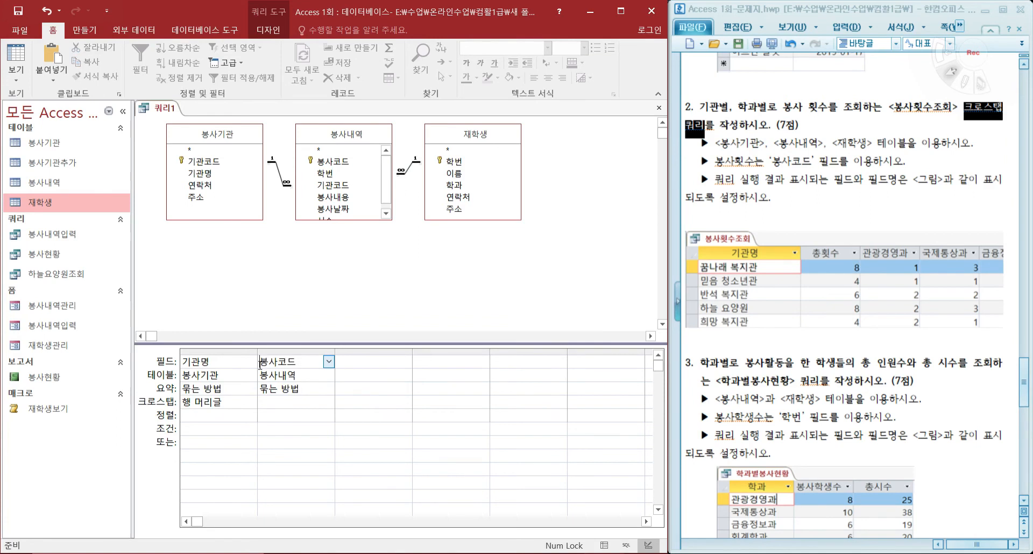
{"action": "type", "text": "초호ㅅㅅ"}
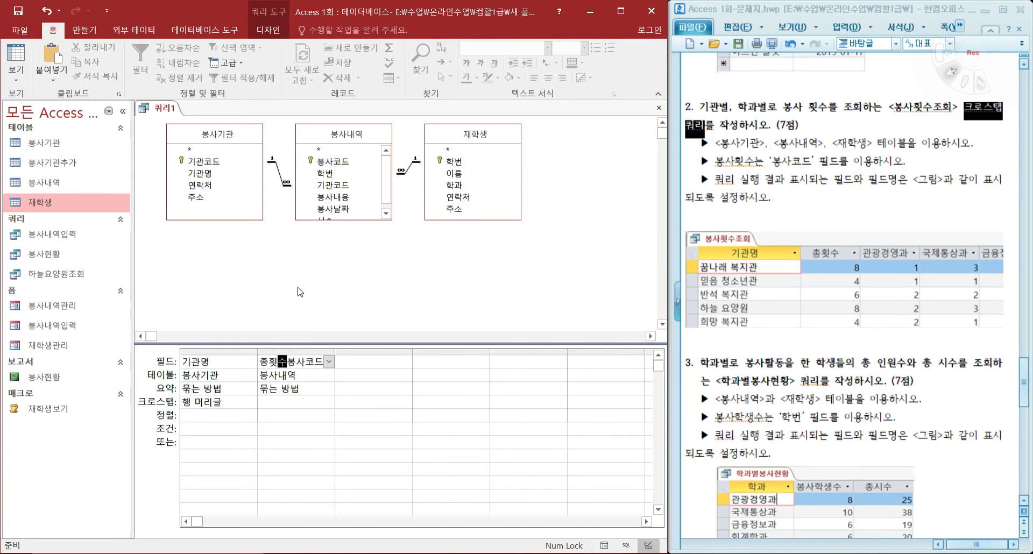
{"action": "type", "text": ":"}
{"action": "key", "text": "Tab"}
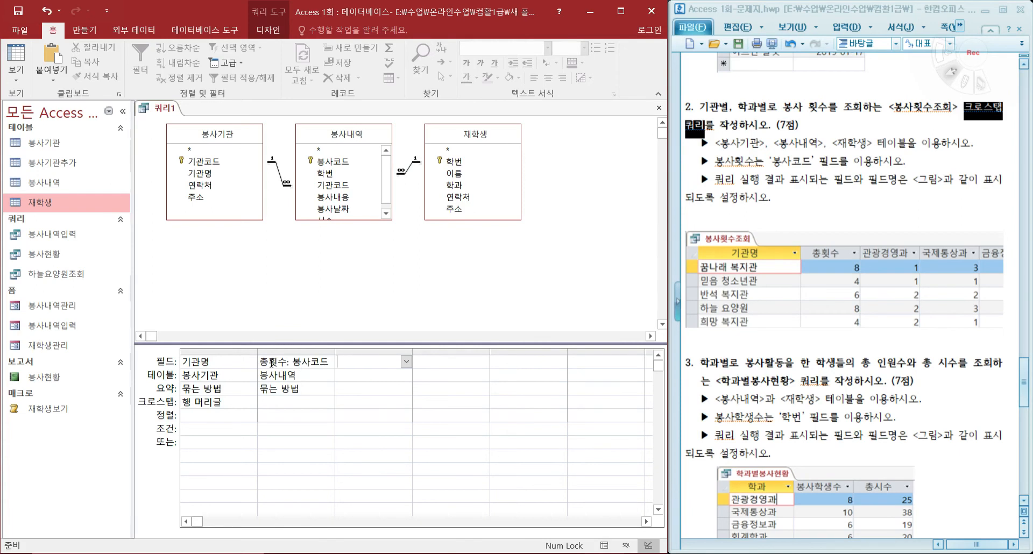
- Set the 총횟수 field's total to 개수 and its crosstab role to 행 머리글
{"action": "left_click", "coordinate": [317, 390]}
{"action": "left_click", "coordinate": [329, 388]}
{"action": "left_click", "coordinate": [295, 466]}
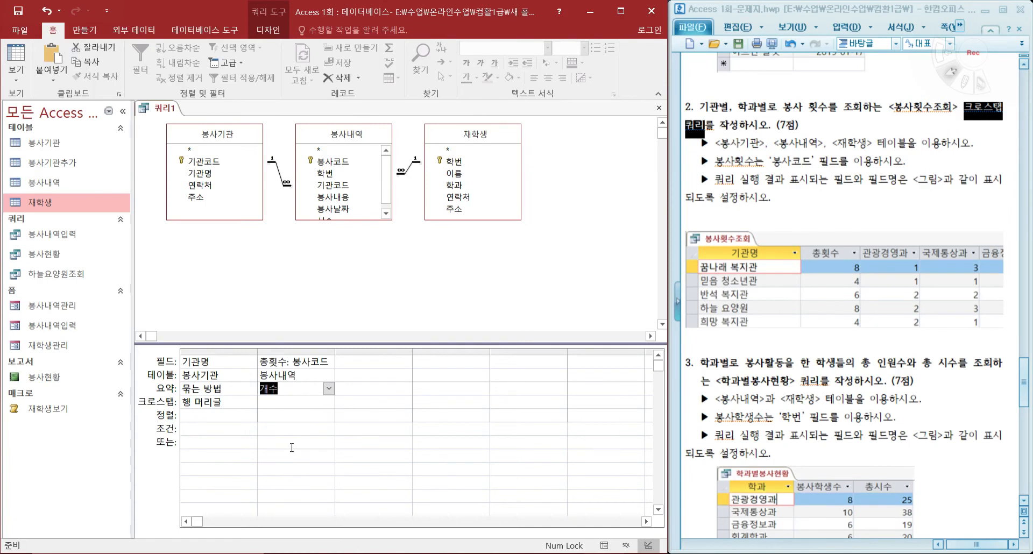
{"action": "left_click", "coordinate": [307, 405]}
{"action": "left_click", "coordinate": [329, 402]}
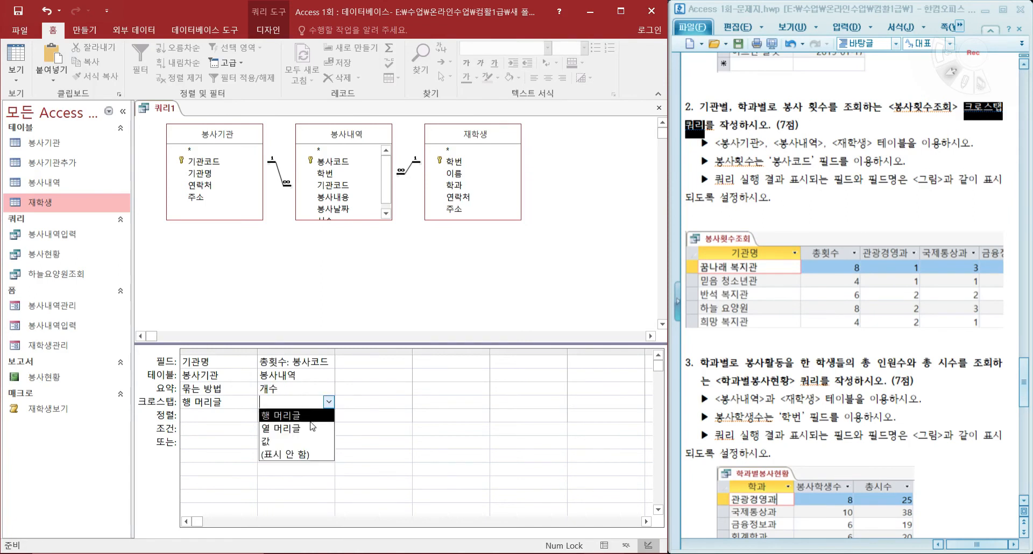
{"action": "left_click", "coordinate": [312, 418]}
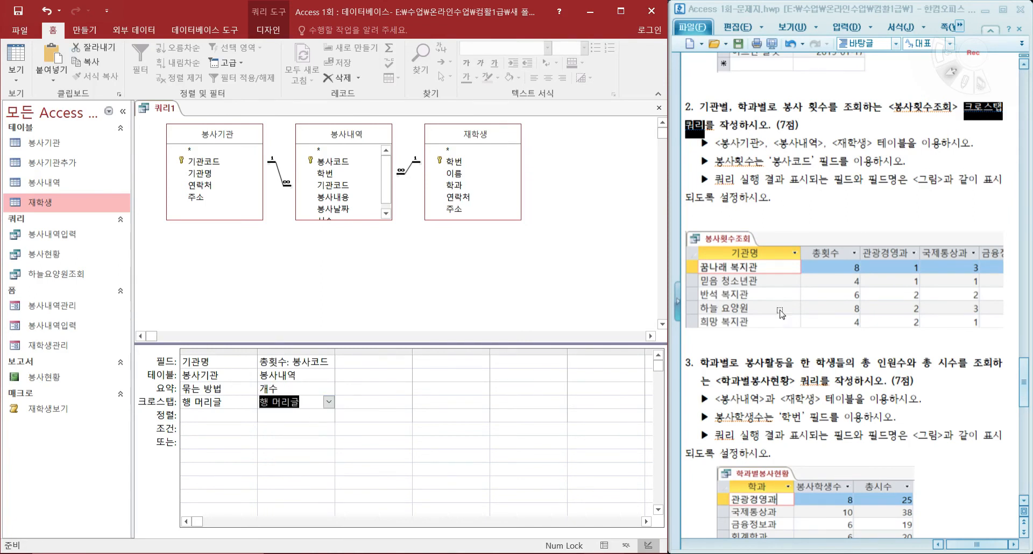
- Add 학과 from the 재학생 table to the crosstab query as the column heading (열 머리글)
{"action": "left_click", "coordinate": [457, 187]}
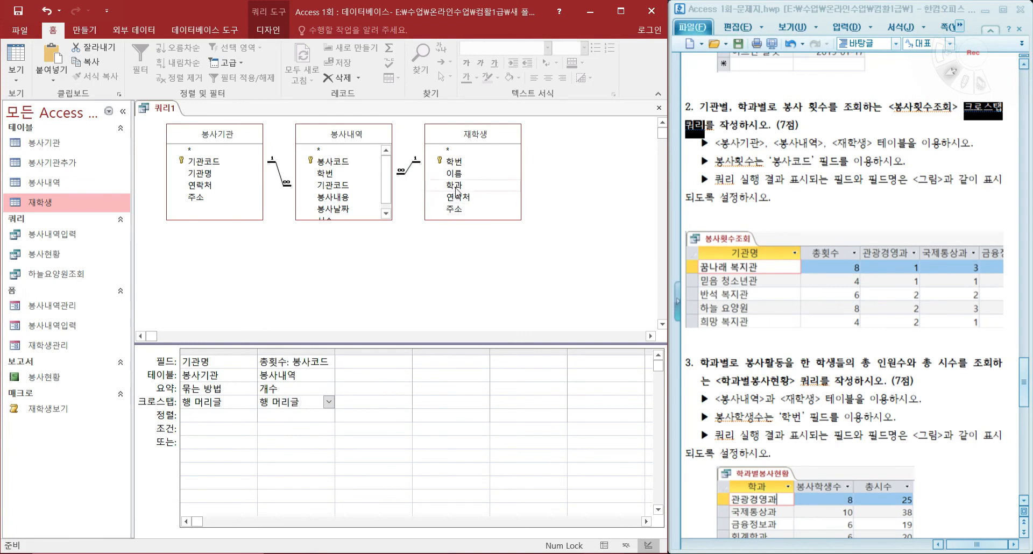
{"action": "double_click", "coordinate": [457, 188]}
{"action": "left_click", "coordinate": [399, 403]}
{"action": "left_click", "coordinate": [406, 404]}
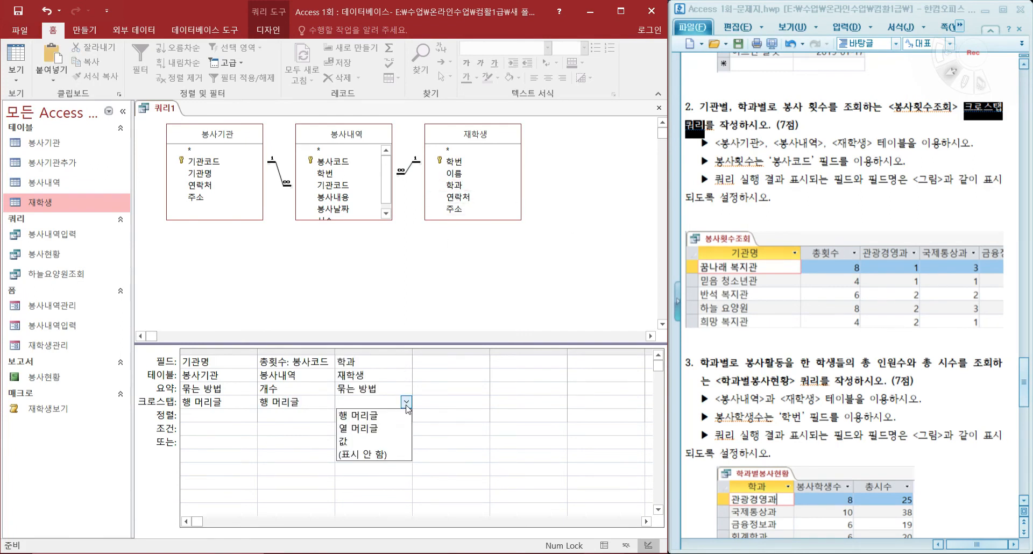
{"action": "left_click", "coordinate": [377, 429]}
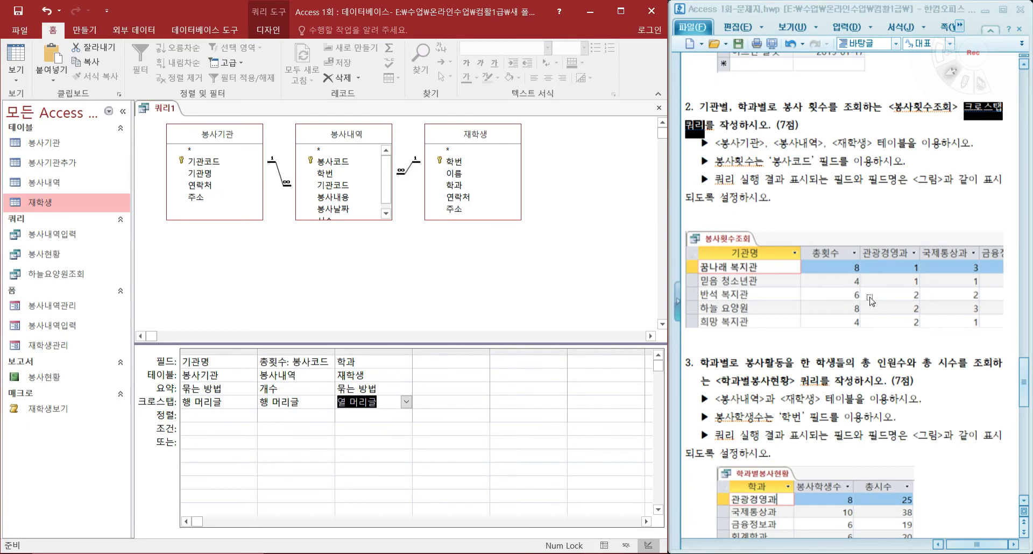
- Add 봉사코드 from 봉사내역 again with total 개수 and crosstab role 값, and view the datasheet
{"action": "double_click", "coordinate": [332, 161]}
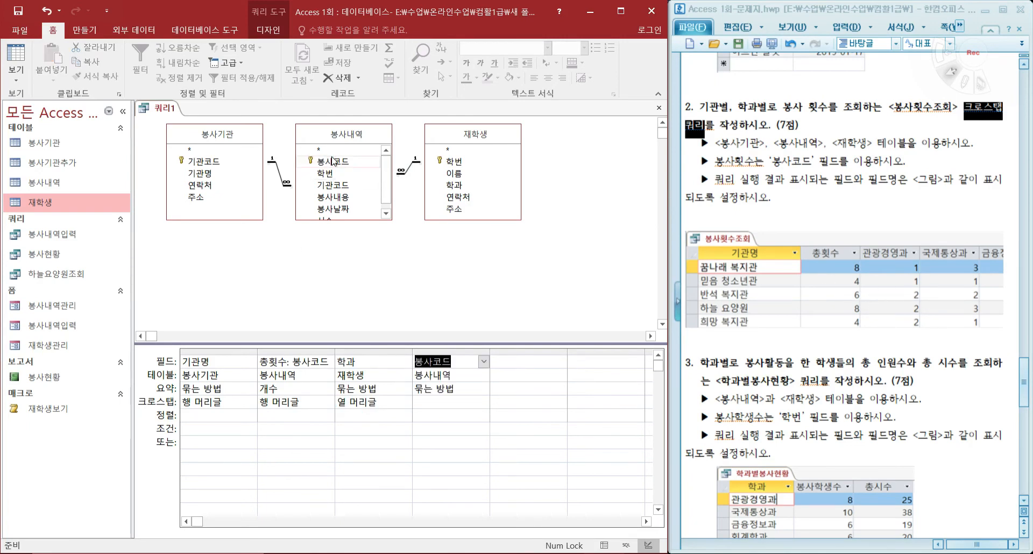
{"action": "left_click", "coordinate": [466, 392]}
{"action": "left_click", "coordinate": [484, 389]}
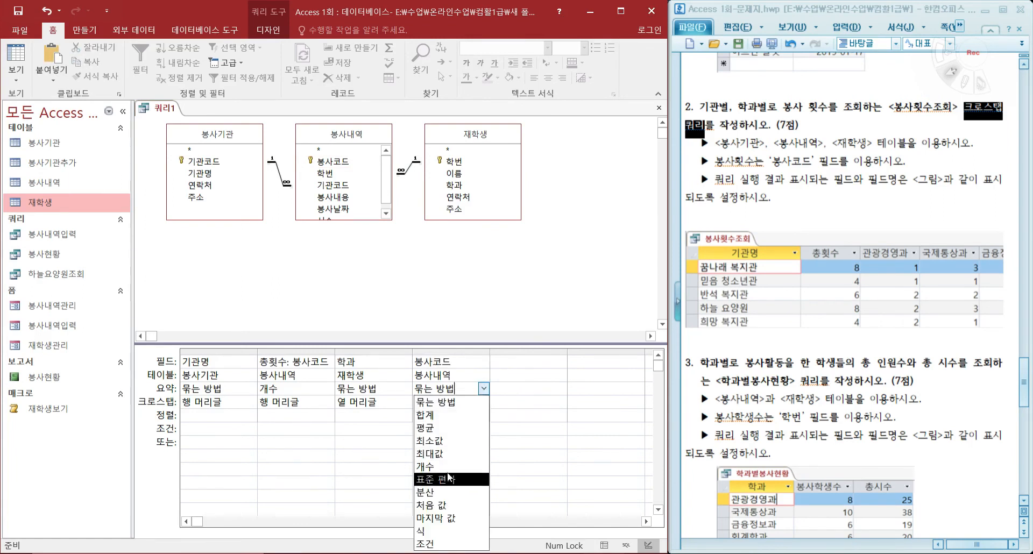
{"action": "left_click", "coordinate": [439, 466]}
{"action": "left_click", "coordinate": [446, 402]}
{"action": "left_click", "coordinate": [483, 402]}
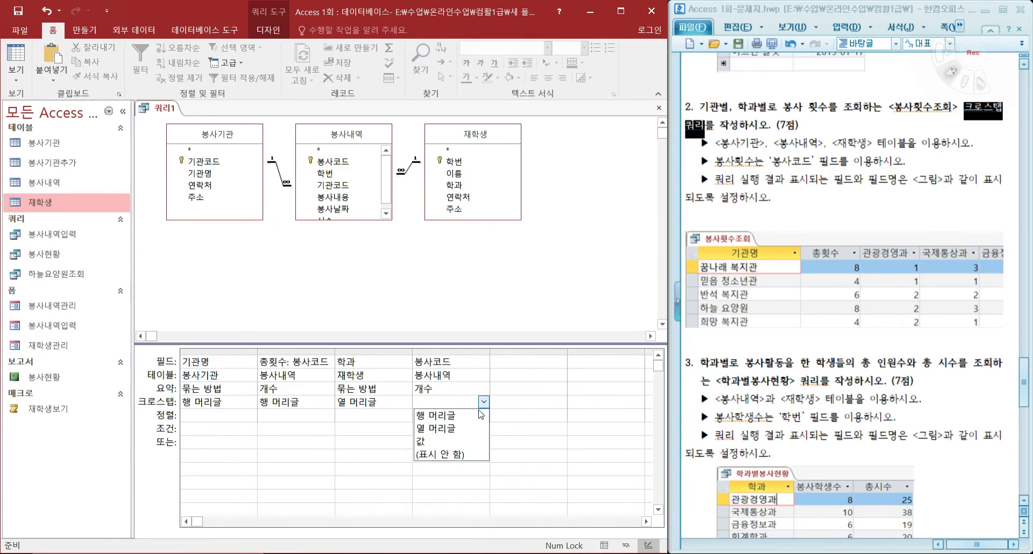
{"action": "left_click", "coordinate": [452, 441]}
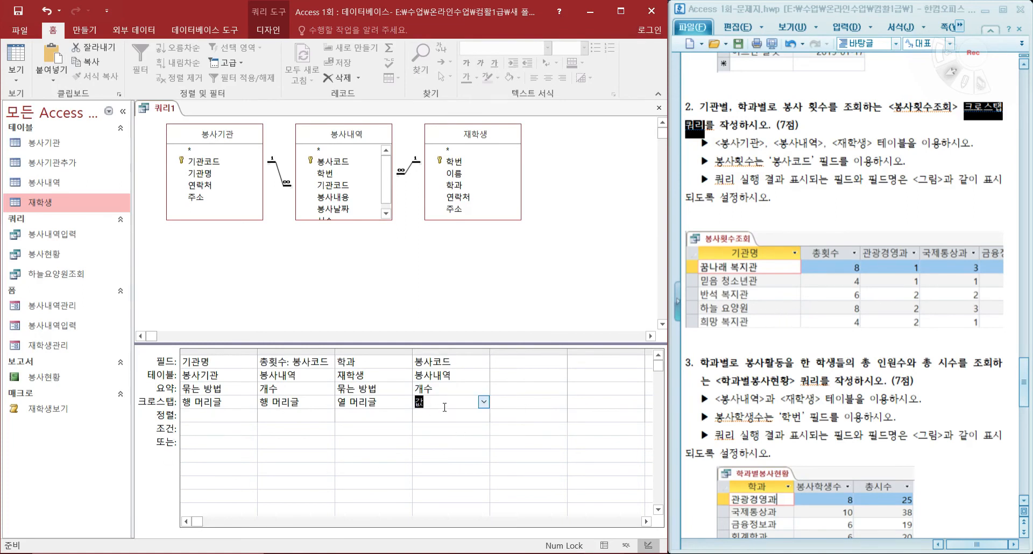
{"action": "left_click", "coordinate": [16, 58]}
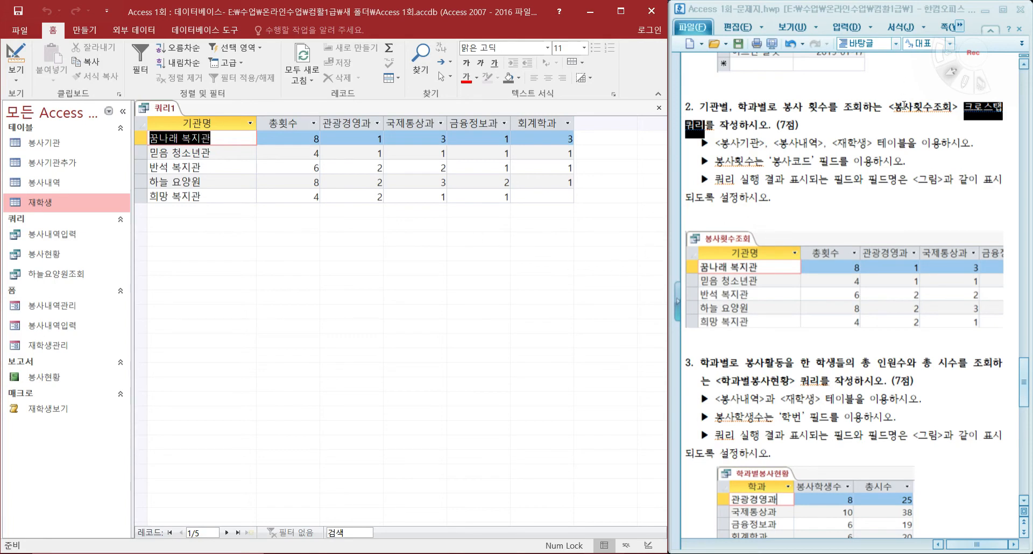
- Save the crosstab query as 봉사횟수조회, copying the name from the task document
{"action": "left_click_drag", "start_coordinate": [898, 107], "coordinate": [948, 110]}
{"action": "key", "text": "ctrl+c"}
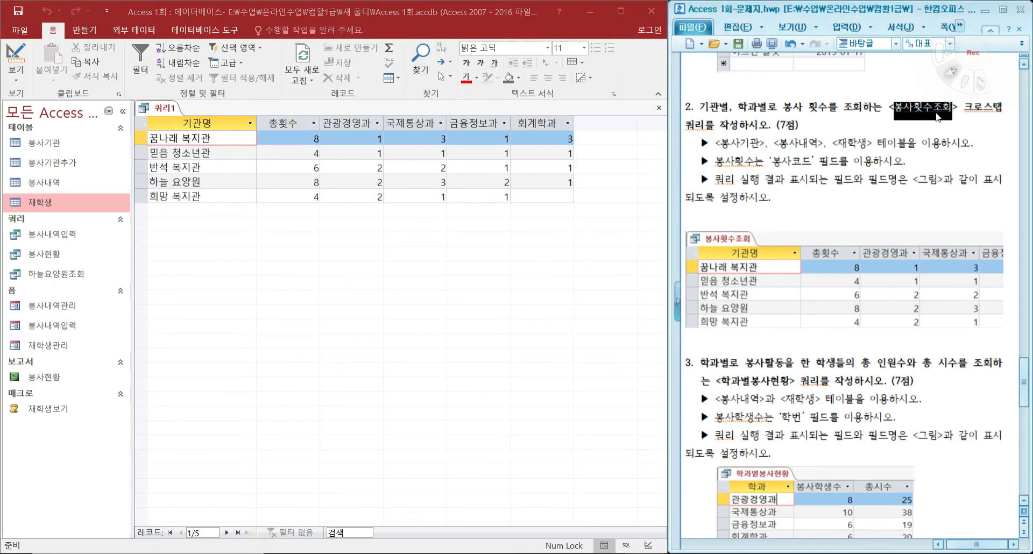
{"action": "left_click", "coordinate": [19, 14]}
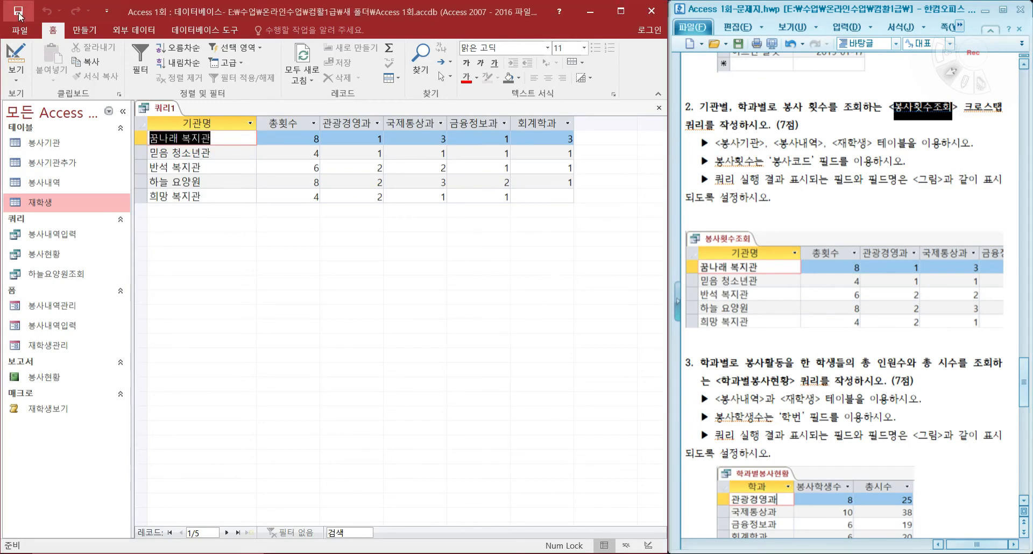
{"action": "key", "text": "ctrl+v"}
{"action": "left_click", "coordinate": [320, 234]}
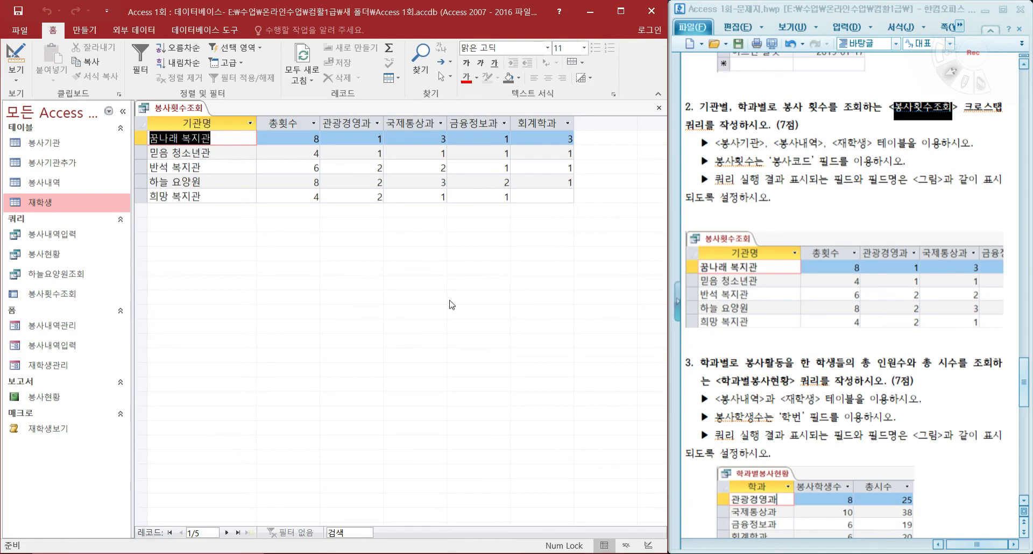
- Close the finished crosstab query and start a new design query based on the 봉사내역 and 재학생 tables
{"action": "left_click", "coordinate": [659, 108]}
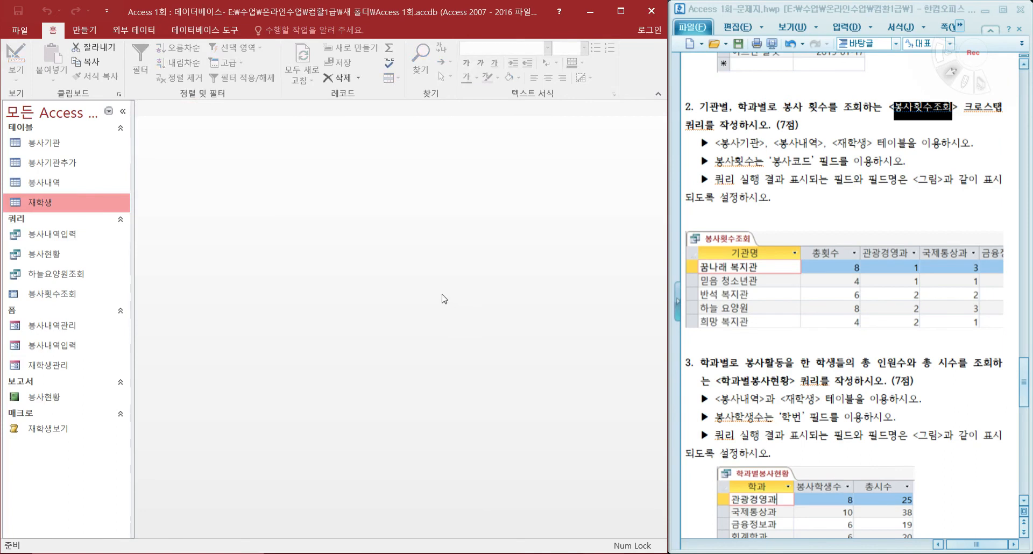
{"action": "scroll", "coordinate": [939, 346], "scroll_direction": "down", "scroll_amount": 4}
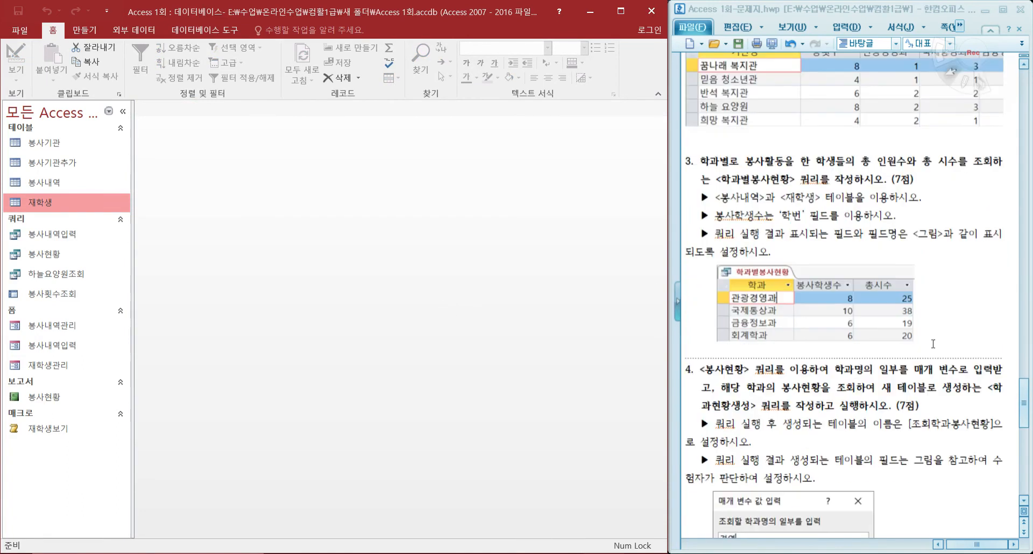
{"action": "scroll", "coordinate": [933, 344], "scroll_direction": "down", "scroll_amount": 1}
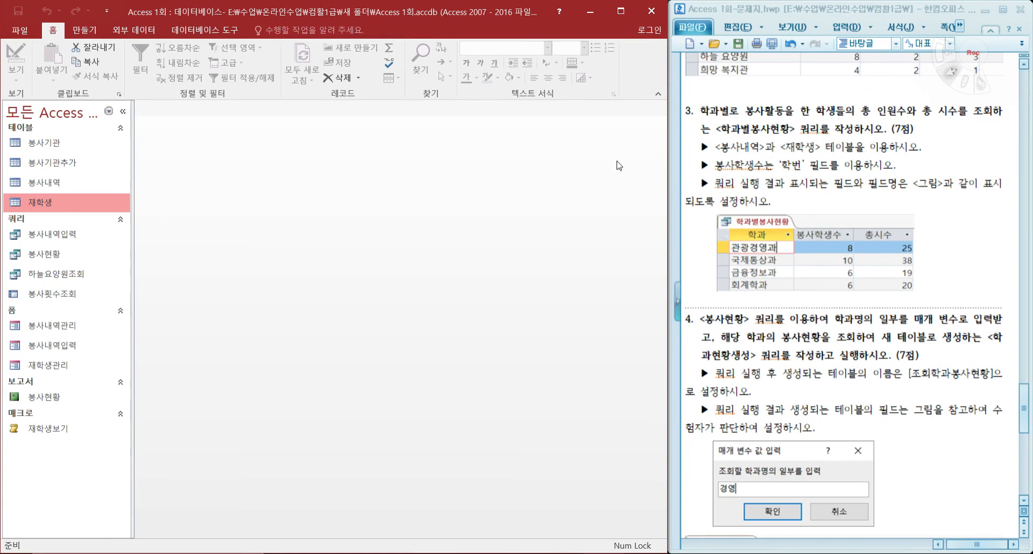
{"action": "left_click", "coordinate": [84, 31]}
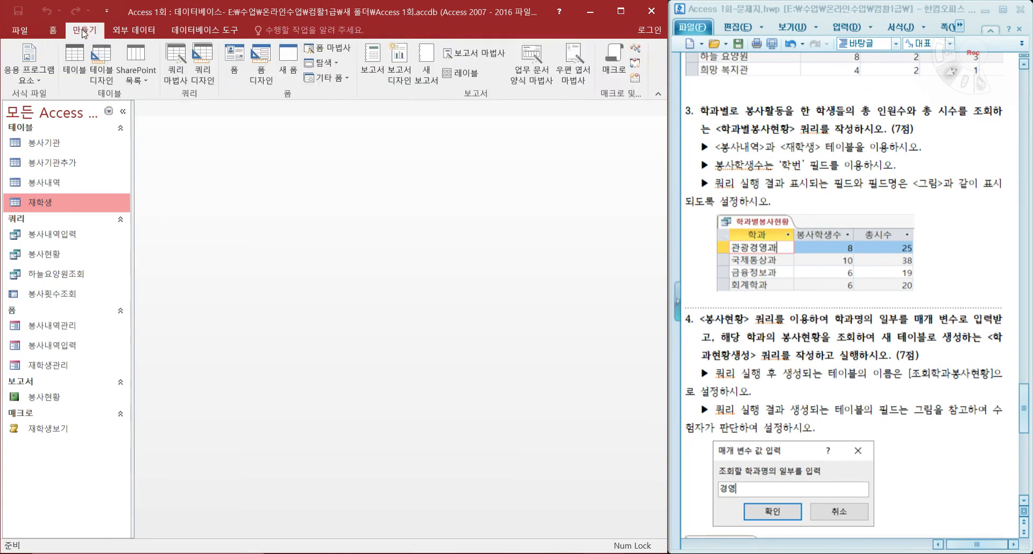
{"action": "left_click", "coordinate": [207, 77]}
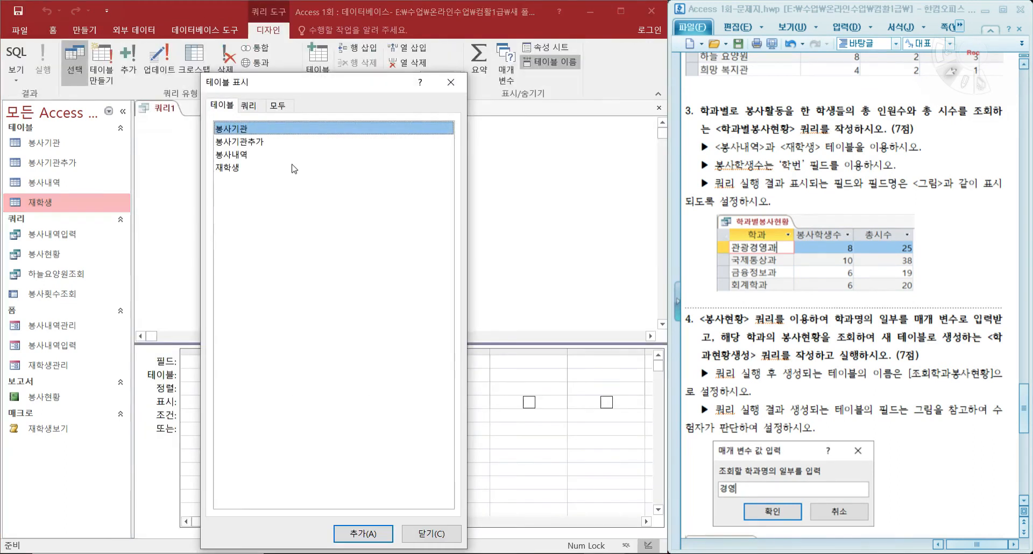
{"action": "double_click", "coordinate": [247, 158]}
{"action": "double_click", "coordinate": [248, 170]}
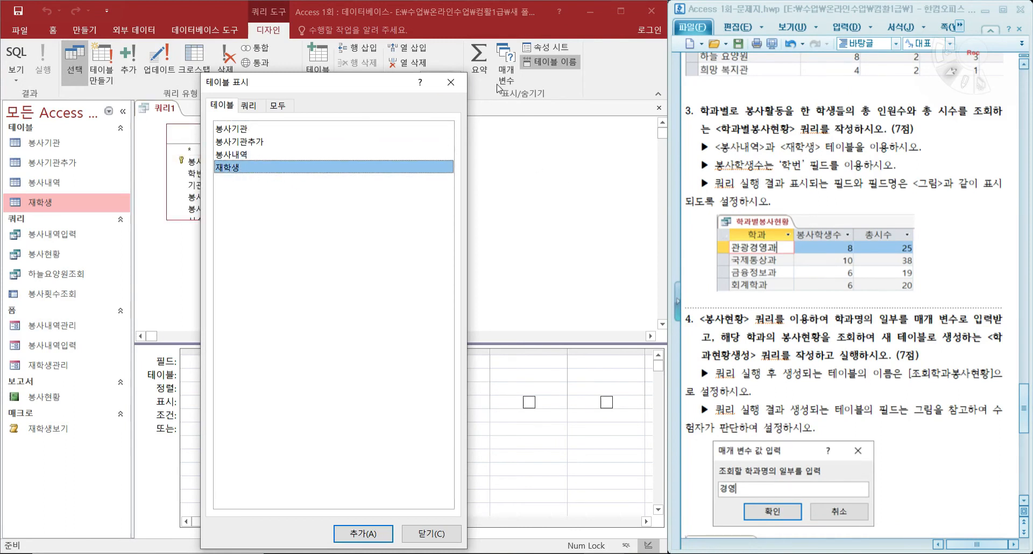
{"action": "left_click", "coordinate": [451, 82]}
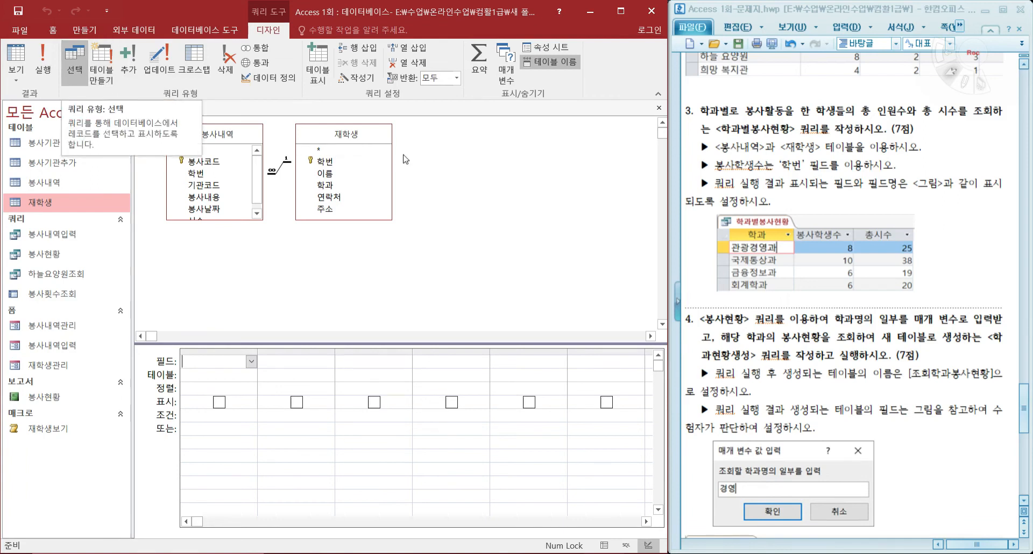
- Show the totals row (요약) and add 학과 from the 재학생 table as the grouping field
{"action": "left_click", "coordinate": [483, 70]}
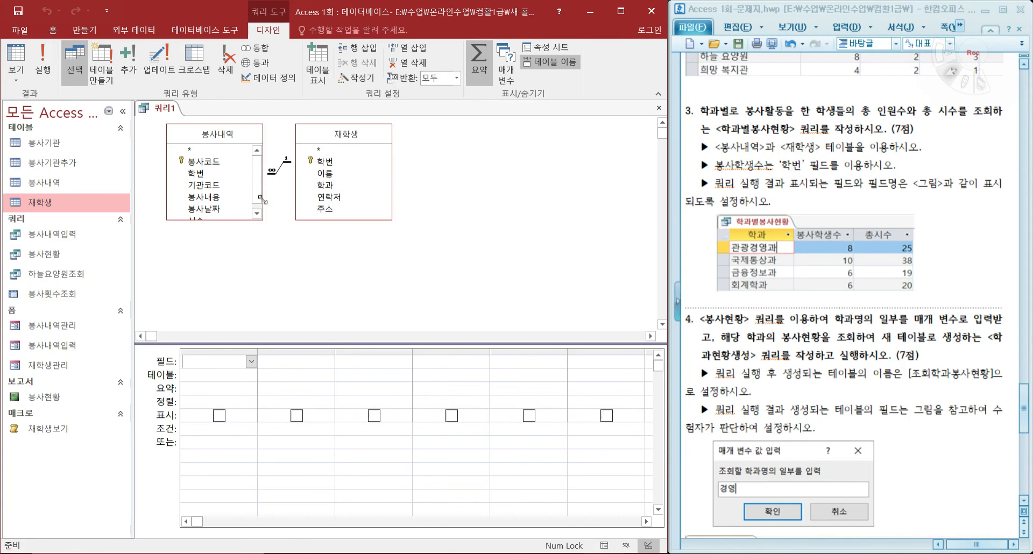
{"action": "left_click", "coordinate": [324, 186]}
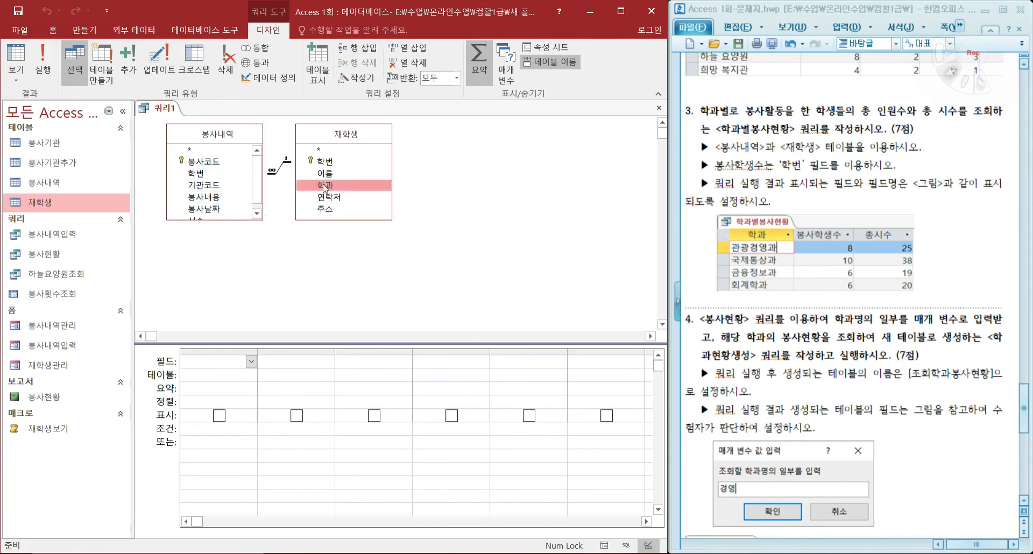
{"action": "double_click", "coordinate": [325, 187]}
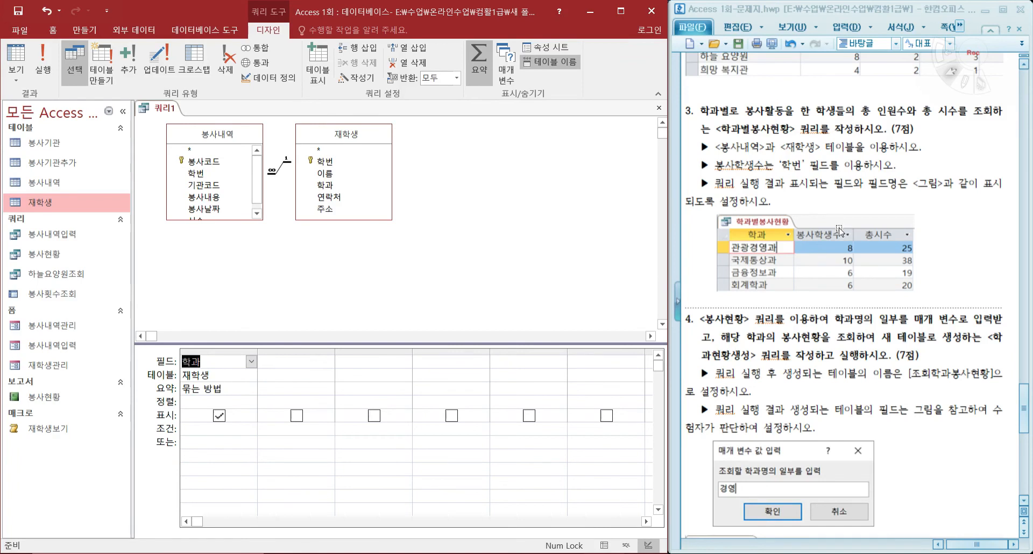
- Add 학번 from 재학생 to the query under the name 봉사학생수 and set its total to 개수
{"action": "double_click", "coordinate": [325, 161]}
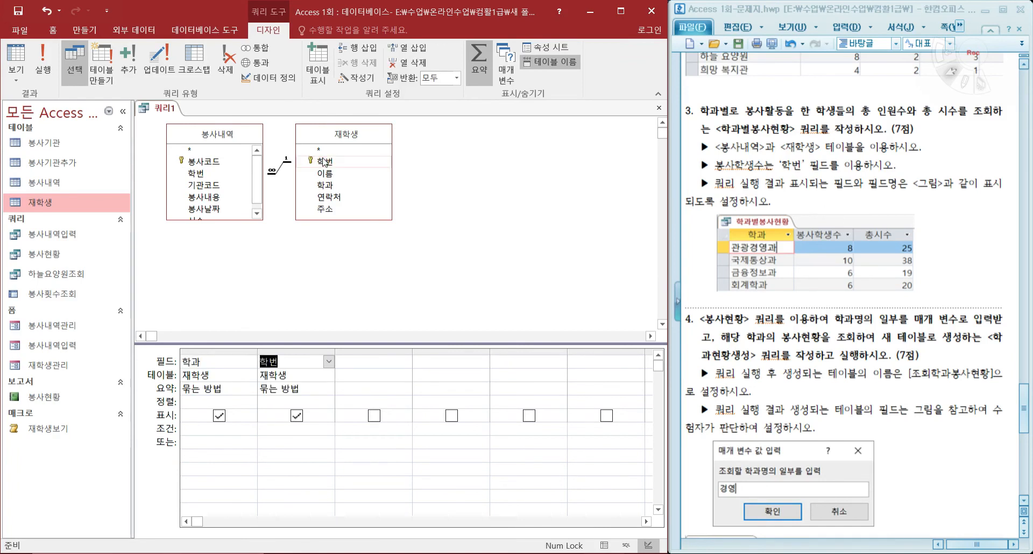
{"action": "left_click", "coordinate": [283, 365]}
{"action": "type", "text": "ㅂ"}
{"action": "type", "text": "사학"}
{"action": "type", "text": "생ㅅ"}
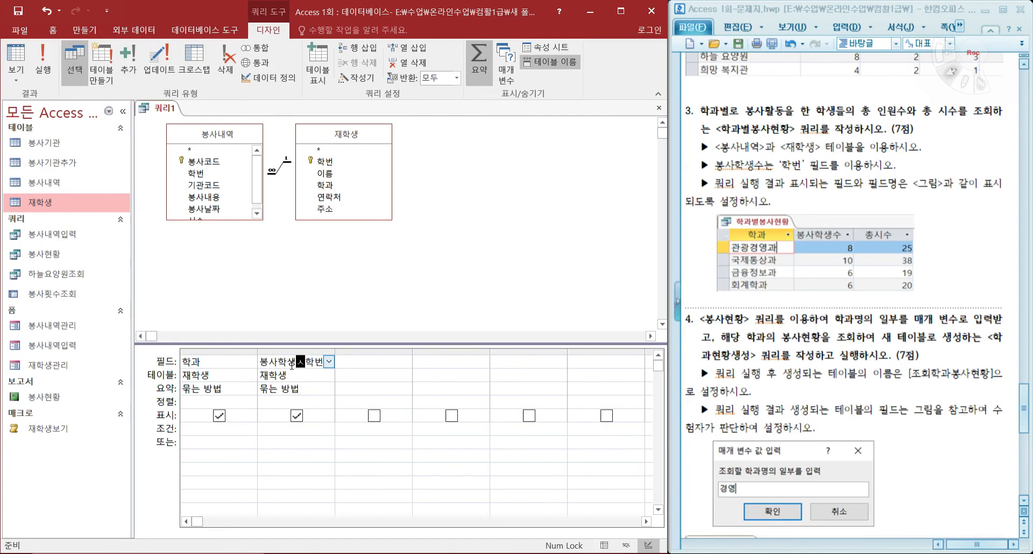
{"action": "type", "text": ":"}
{"action": "key", "text": "Tab"}
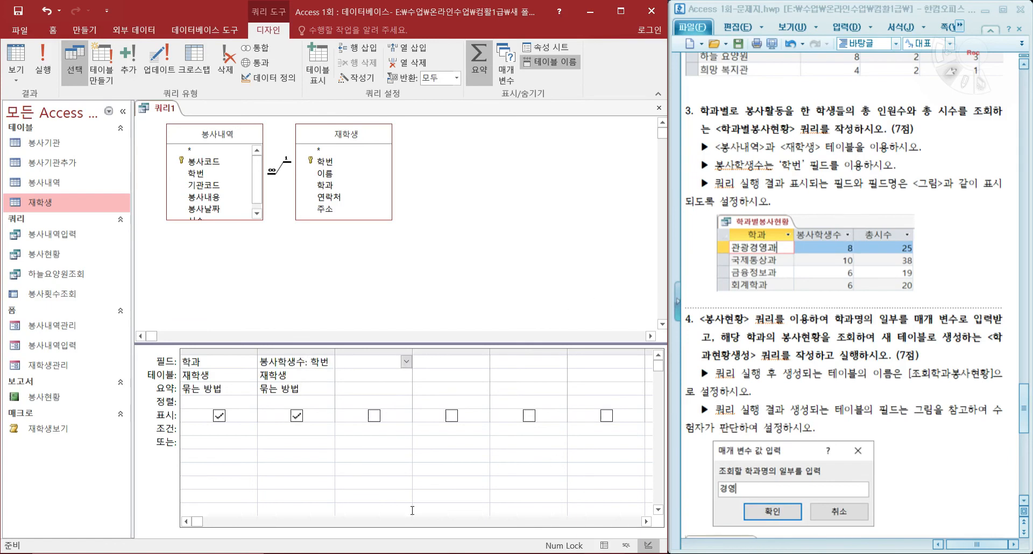
{"action": "left_click", "coordinate": [302, 388]}
{"action": "left_click", "coordinate": [329, 387]}
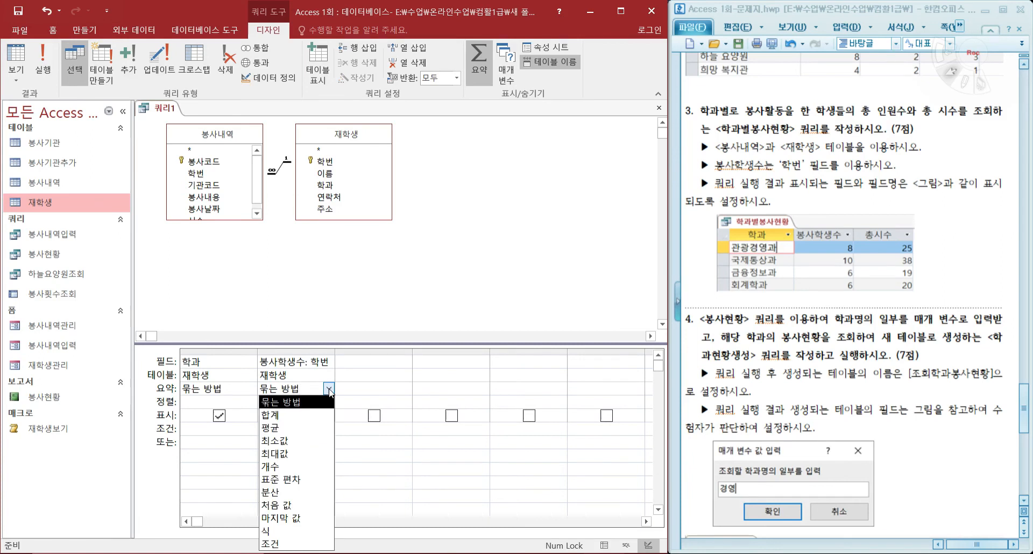
{"action": "left_click", "coordinate": [296, 467]}
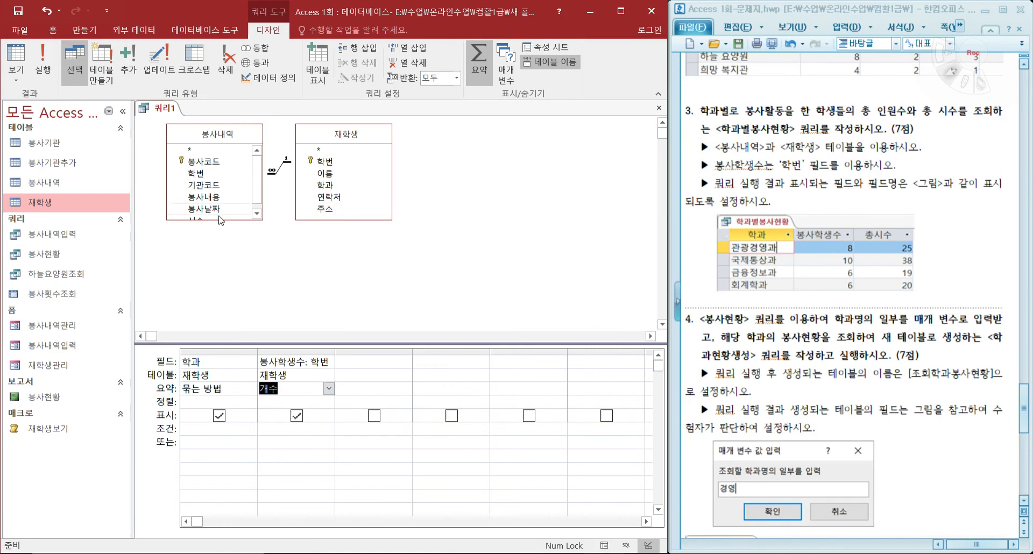
- Add 시수 from 봉사내역 under the name 총시수 with total 합계, and view the query's datasheet
{"action": "scroll", "coordinate": [215, 217], "scroll_direction": "down", "scroll_amount": 1}
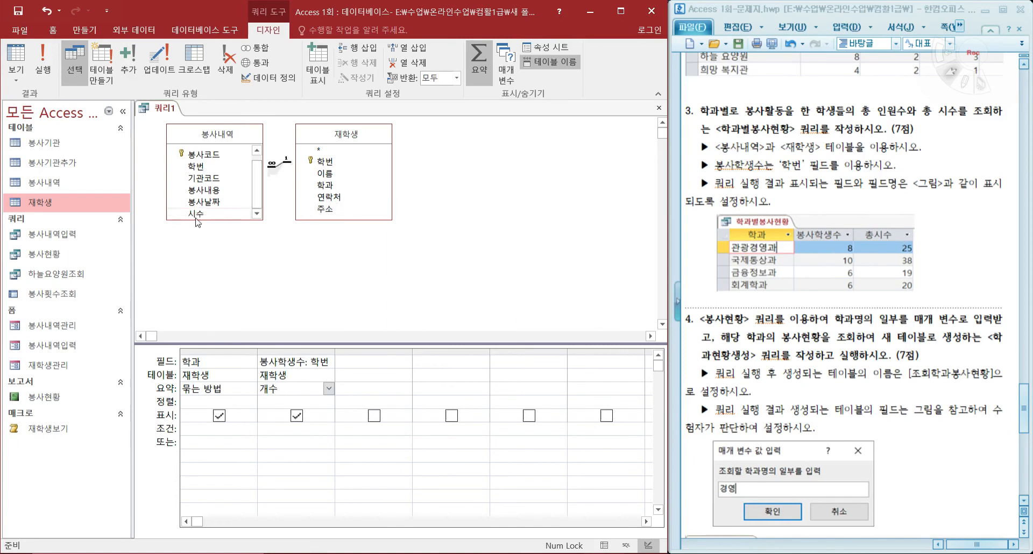
{"action": "double_click", "coordinate": [199, 213]}
{"action": "key", "text": "Home"}
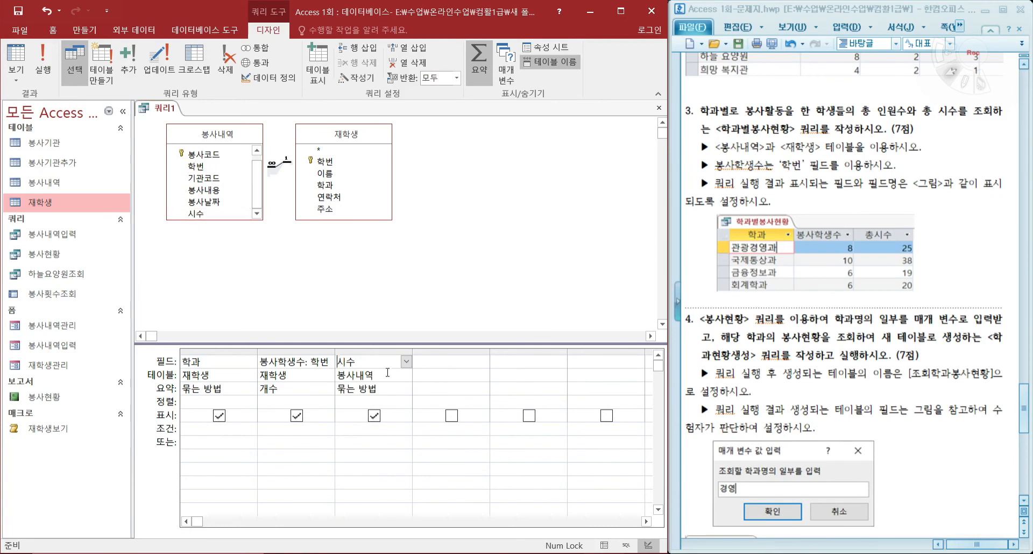
{"action": "type", "text": "초"}
{"action": "type", "text": "시수:"}
{"action": "key", "text": "Tab"}
{"action": "left_click", "coordinate": [377, 388]}
{"action": "left_click", "coordinate": [406, 388]}
{"action": "left_click", "coordinate": [379, 411]}
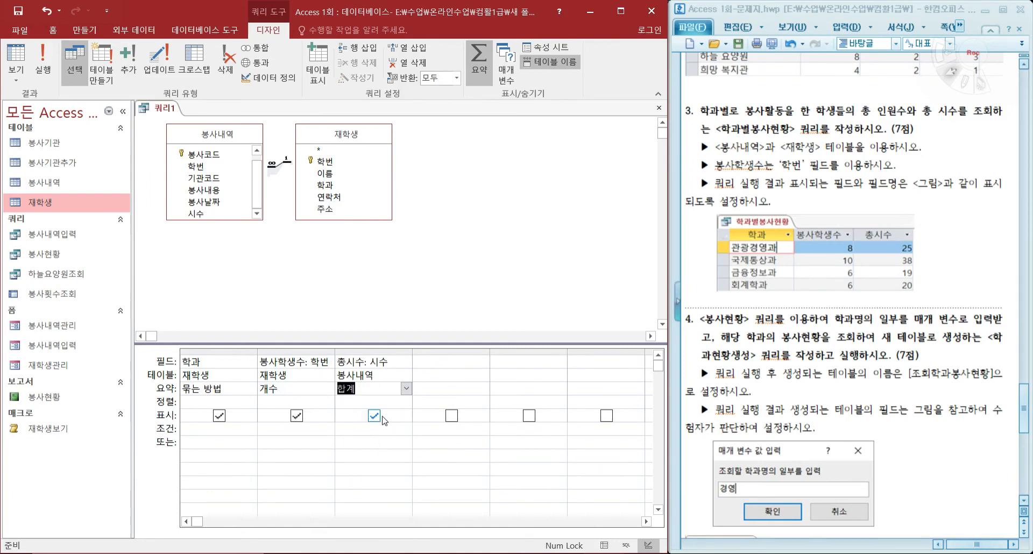
{"action": "left_click", "coordinate": [16, 56]}
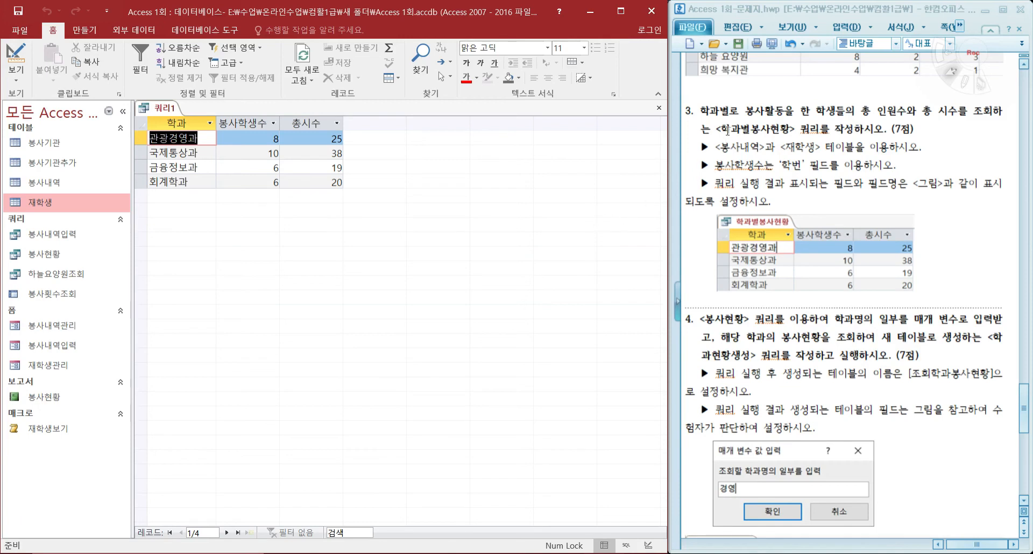
- Save the query as 학과별봉사현황, copying the name from the task document, and close it
{"action": "left_click_drag", "start_coordinate": [725, 129], "coordinate": [788, 131]}
{"action": "key", "text": "ctrl+c"}
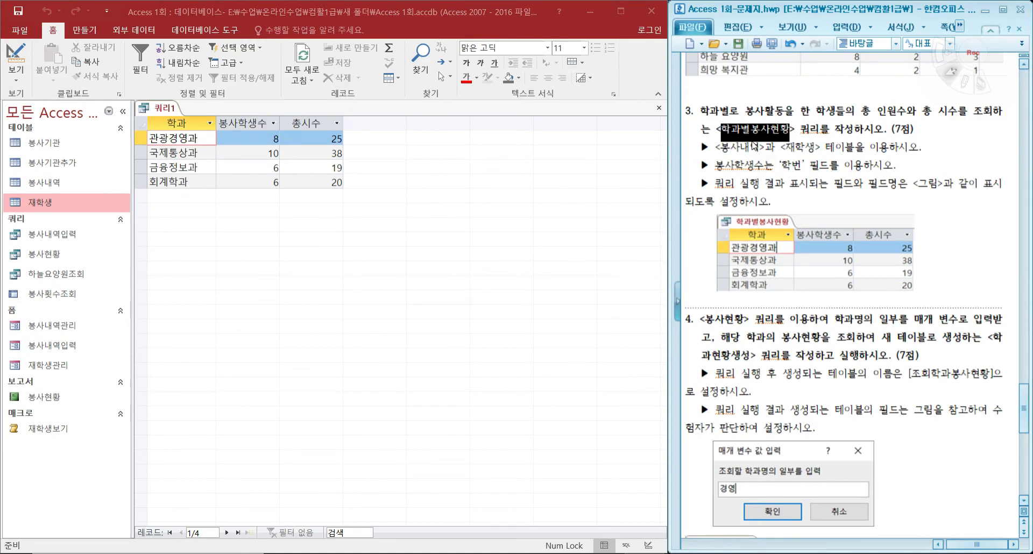
{"action": "left_click", "coordinate": [17, 10]}
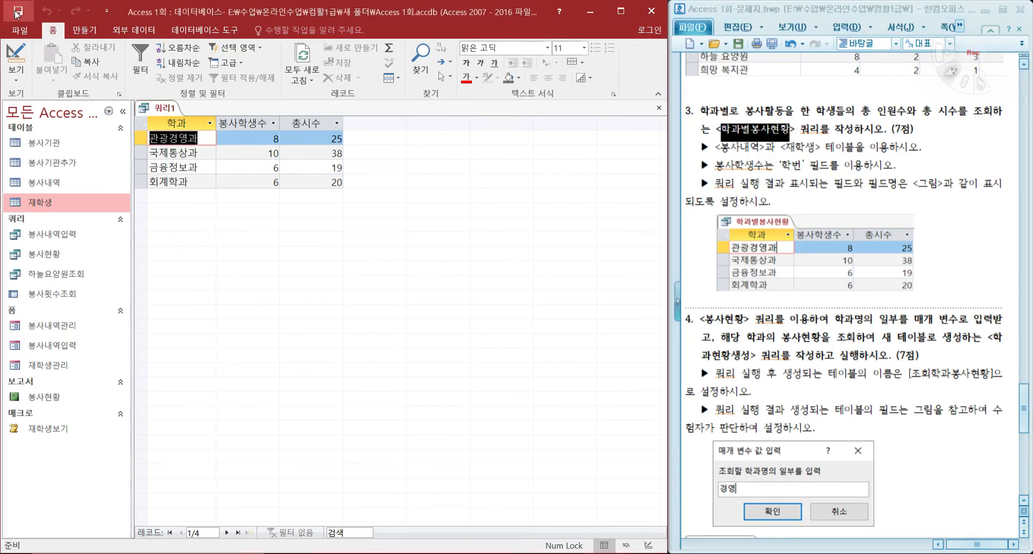
{"action": "key", "text": "ctrl+v"}
{"action": "left_click", "coordinate": [340, 236]}
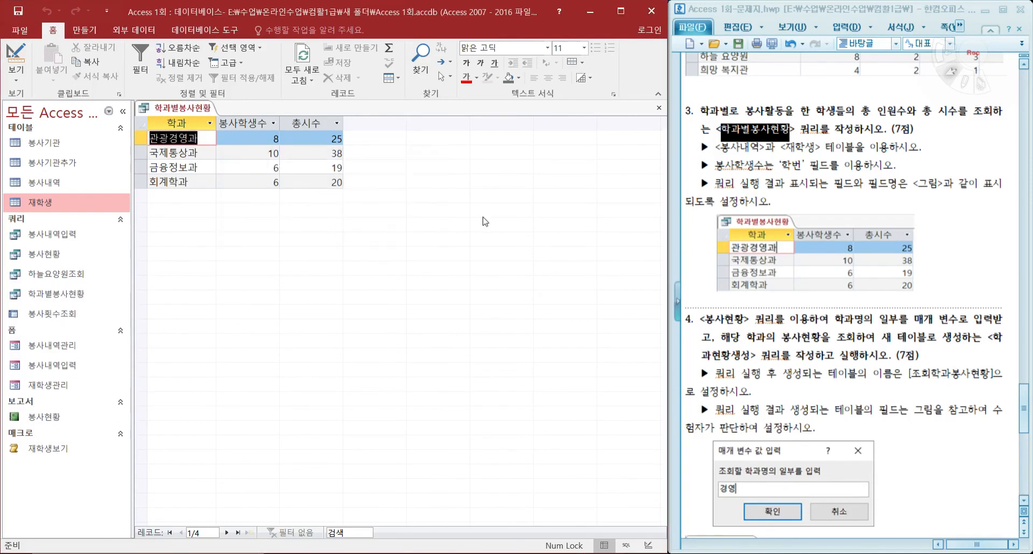
{"action": "left_click", "coordinate": [659, 108]}
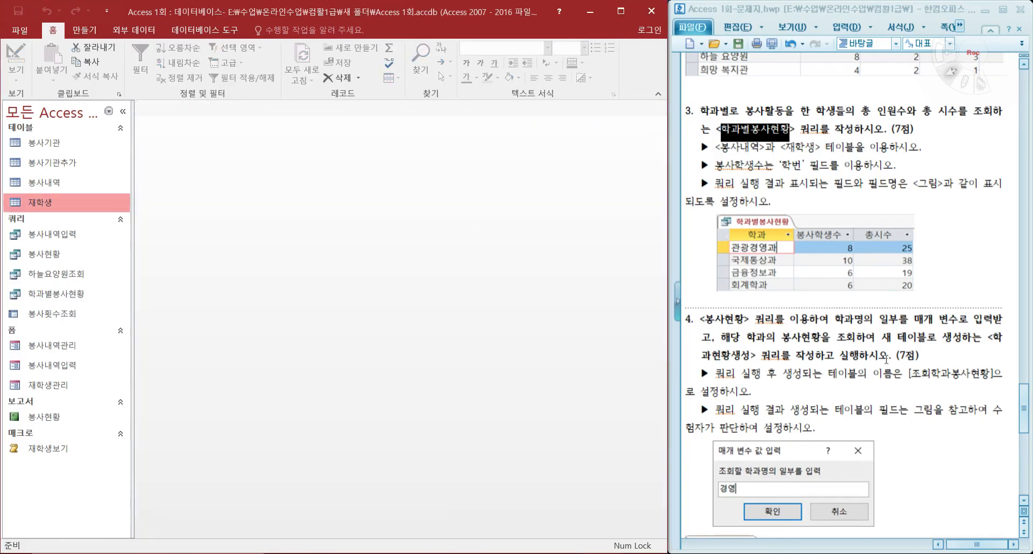
- Review item 4 in the task document and start a new design query based on the 봉사현황 query
{"action": "scroll", "coordinate": [861, 358], "scroll_direction": "down", "scroll_amount": 3}
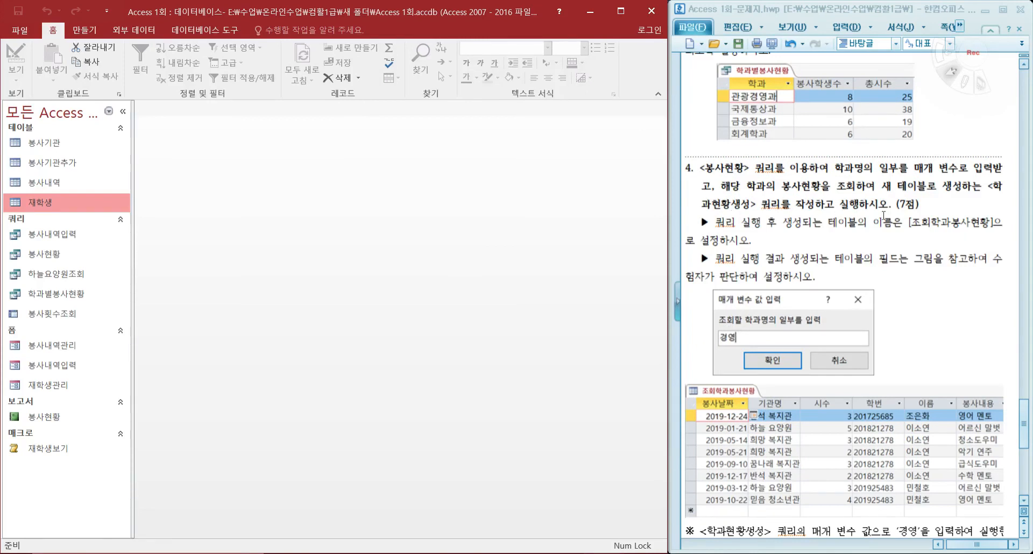
{"action": "left_click_drag", "start_coordinate": [889, 191], "coordinate": [963, 189]}
{"action": "left_click", "coordinate": [859, 203]}
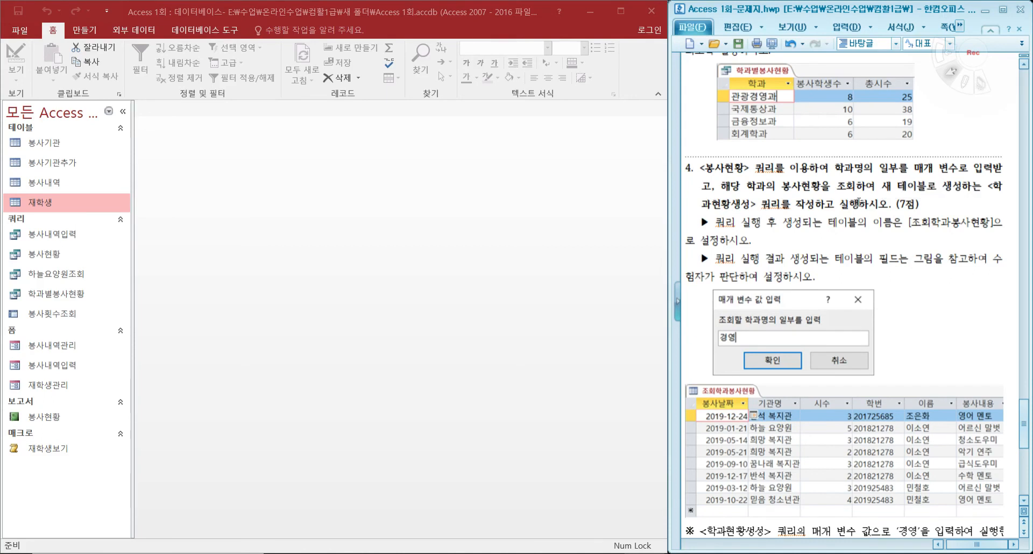
{"action": "left_click", "coordinate": [97, 31]}
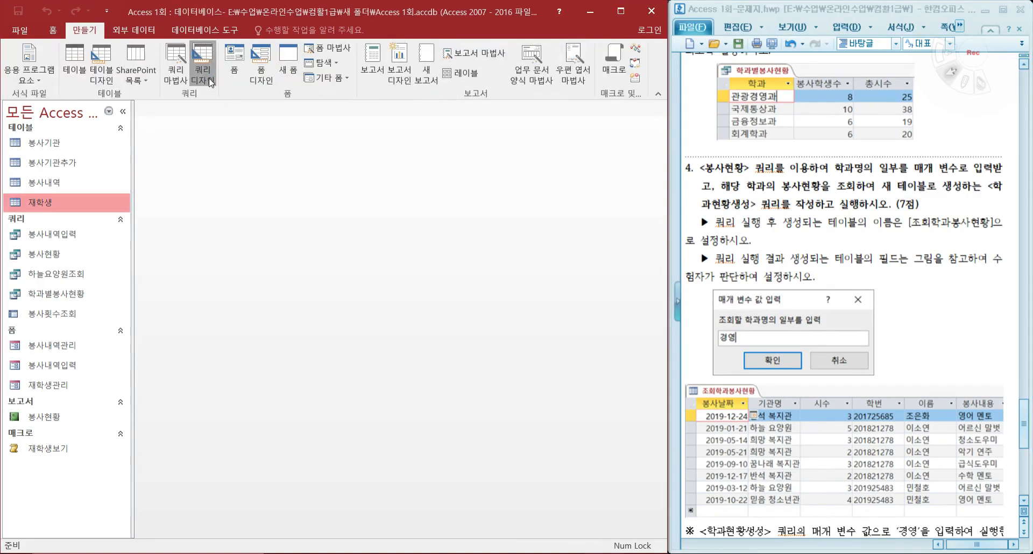
{"action": "left_click", "coordinate": [209, 80]}
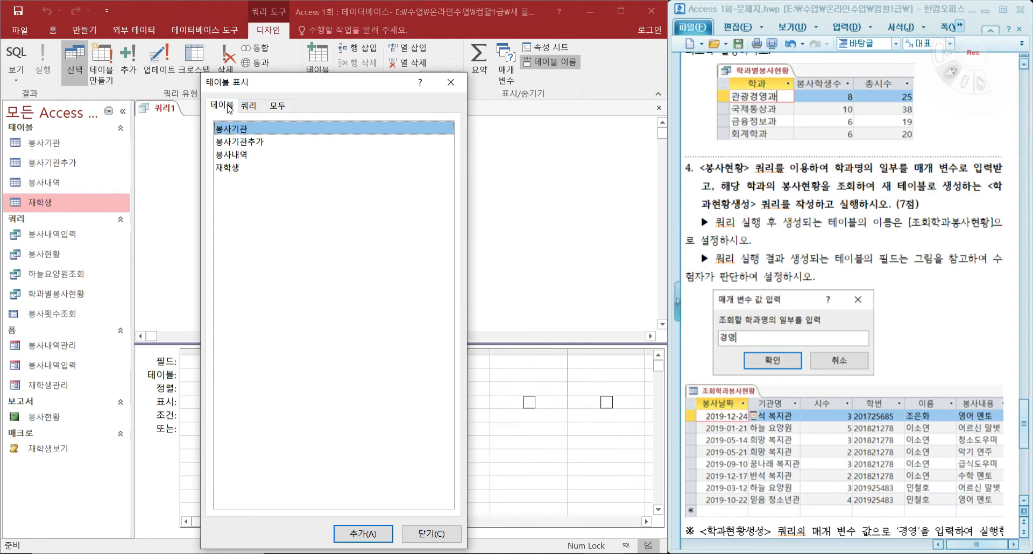
{"action": "left_click", "coordinate": [248, 106]}
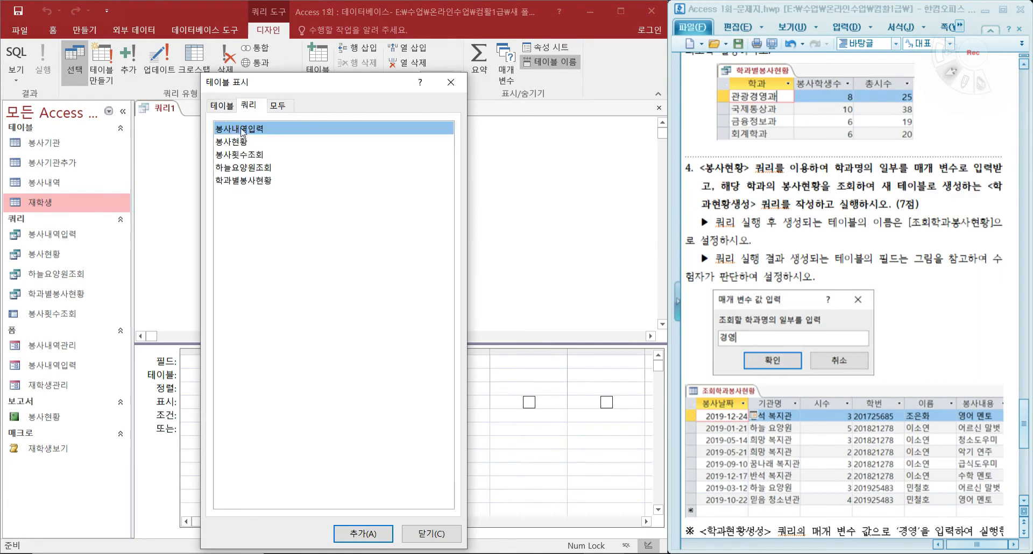
{"action": "double_click", "coordinate": [242, 141]}
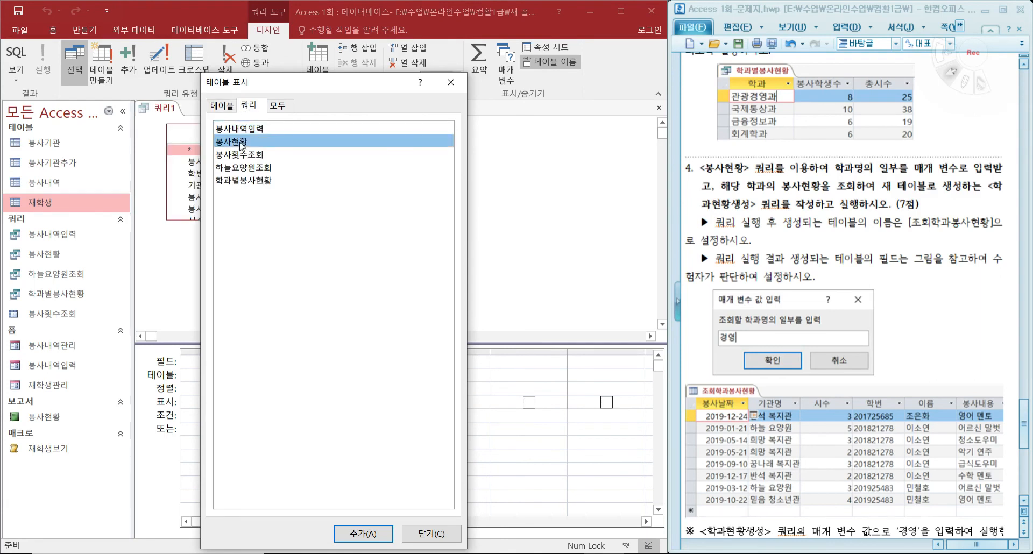
{"action": "left_click", "coordinate": [451, 83]}
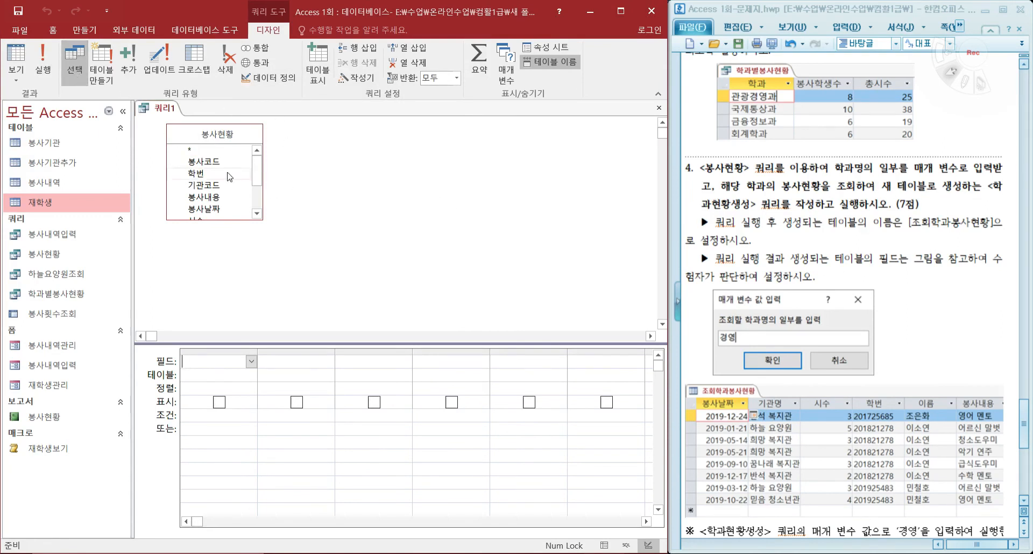
- Turn the query into a make-table query that creates 조회학과봉사현황 in the current database, copying the table name from the task document
{"action": "left_click", "coordinate": [102, 71]}
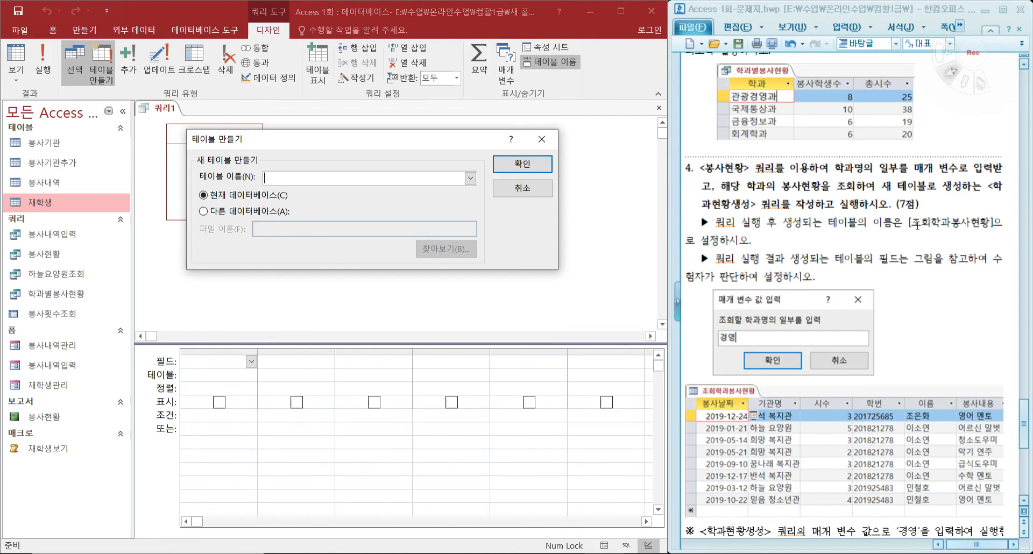
{"action": "left_click_drag", "start_coordinate": [913, 222], "coordinate": [992, 221]}
{"action": "key", "text": "ctrl+c"}
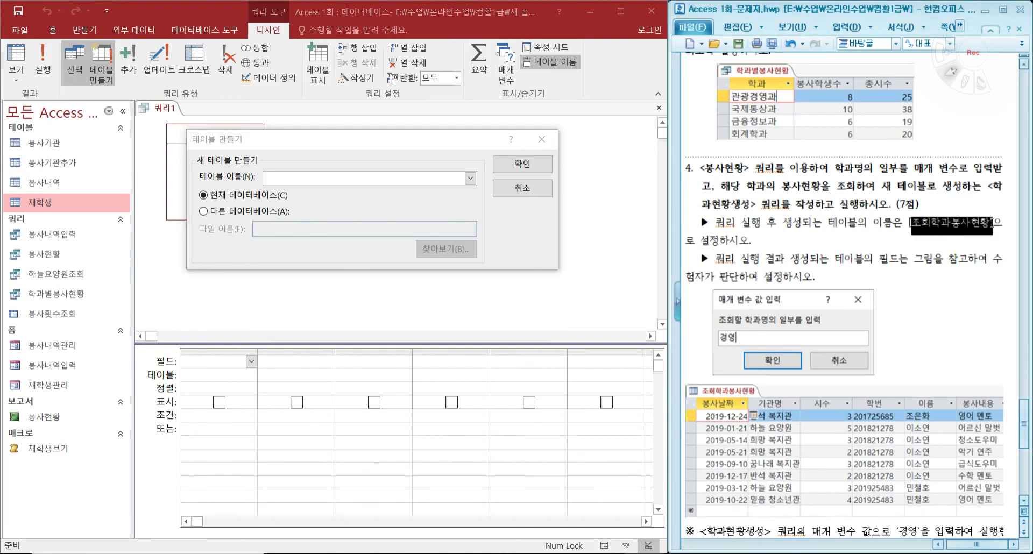
{"action": "left_click", "coordinate": [382, 178]}
{"action": "key", "text": "ctrl+v"}
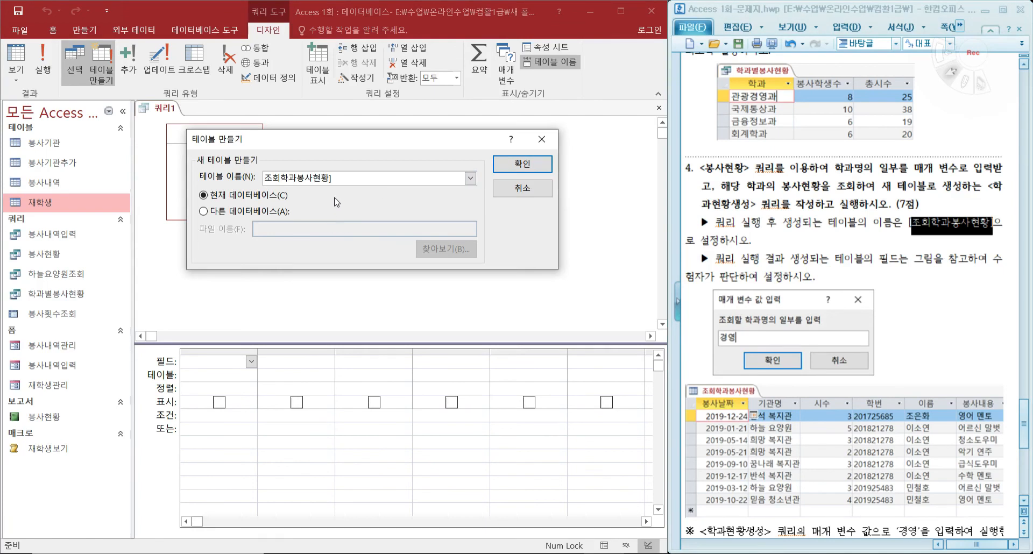
{"action": "key", "text": "Return"}
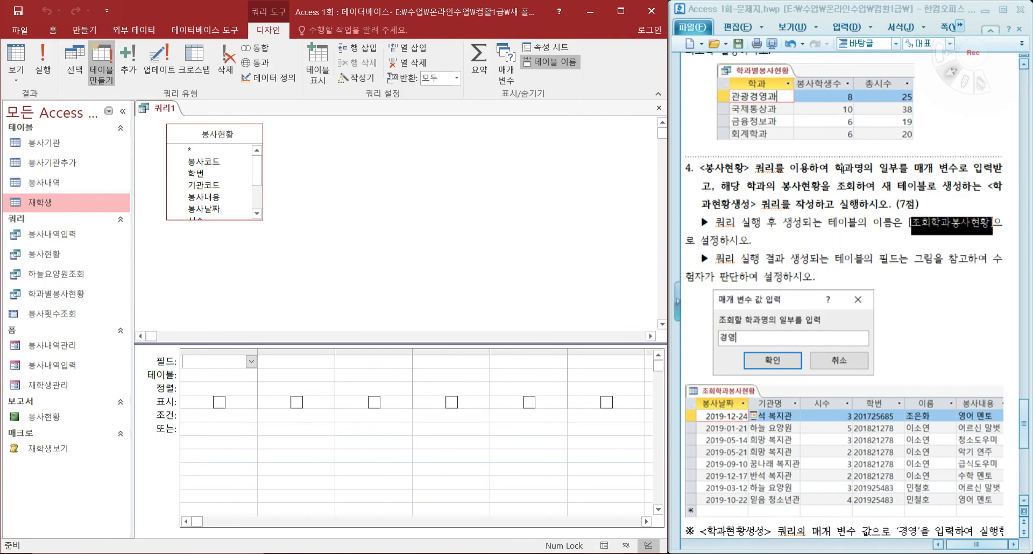
{"action": "left_click_drag", "start_coordinate": [833, 165], "coordinate": [961, 170]}
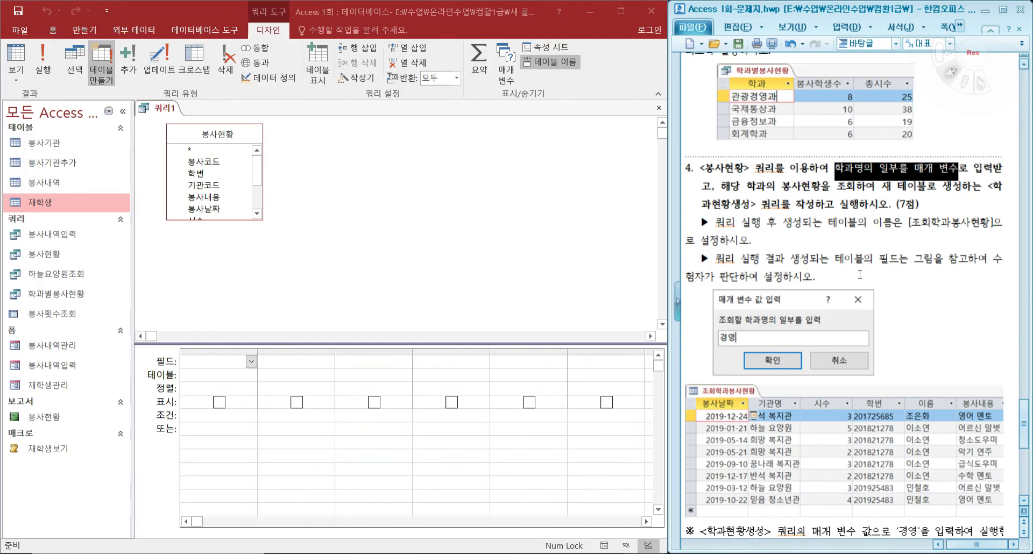
- Add the 봉사날짜, 기관명 and 시수 fields from 봉사현황 to the make-table query, following the result figure in the task document
{"action": "scroll", "coordinate": [797, 339], "scroll_direction": "down", "scroll_amount": 3}
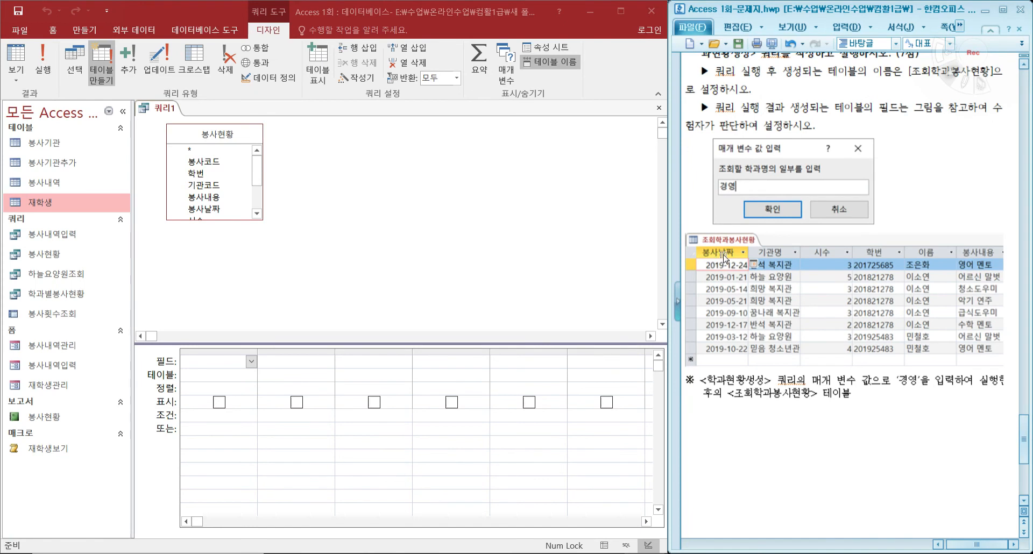
{"action": "left_click", "coordinate": [223, 207]}
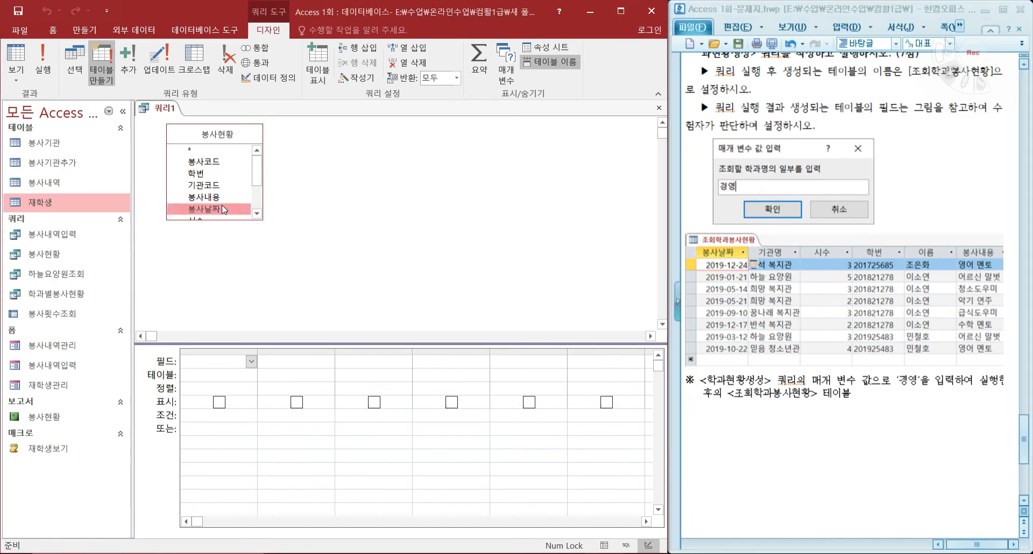
{"action": "double_click", "coordinate": [223, 209]}
{"action": "left_click", "coordinate": [257, 214]}
{"action": "left_click", "coordinate": [256, 214]}
{"action": "left_click", "coordinate": [257, 213]}
{"action": "left_click", "coordinate": [256, 213]}
{"action": "left_click", "coordinate": [257, 213]}
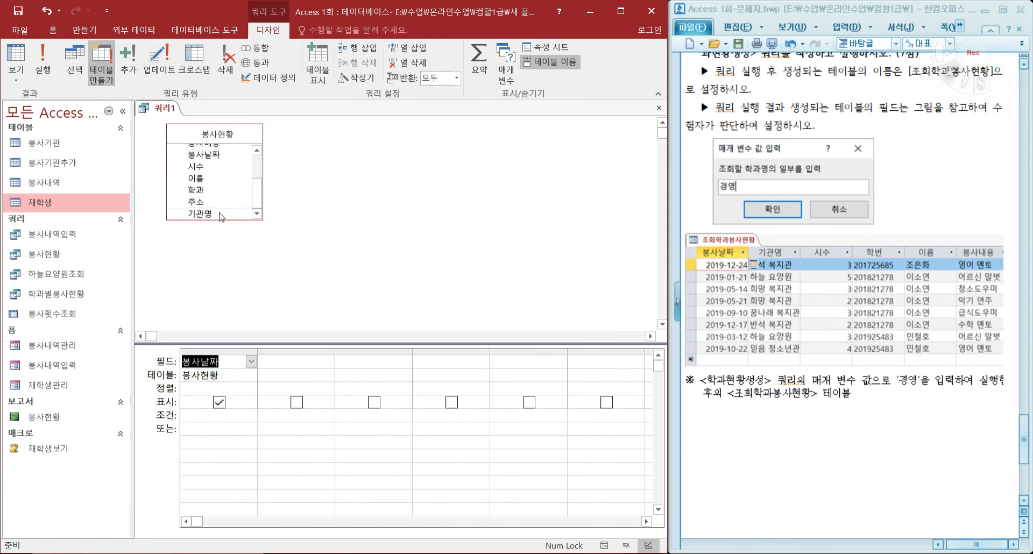
{"action": "double_click", "coordinate": [221, 214]}
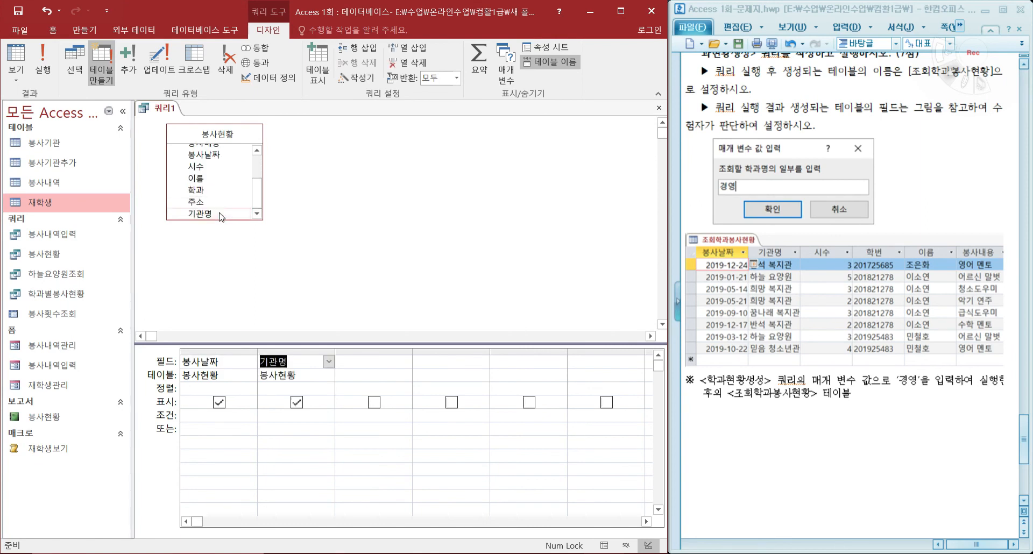
{"action": "double_click", "coordinate": [210, 168]}
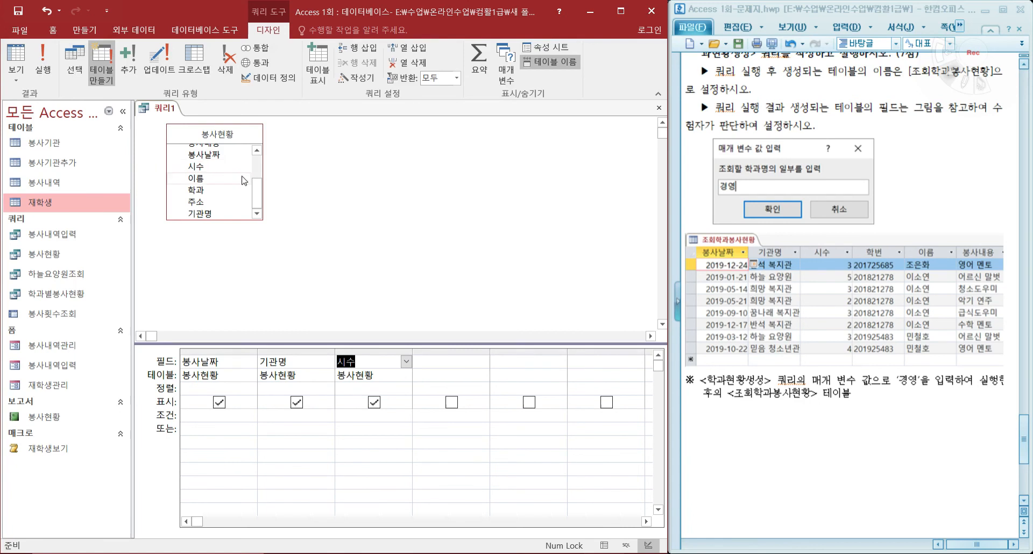
- Add the 학번, 이름 and 봉사내용 fields from 봉사현황 as the next query columns
{"action": "scroll", "coordinate": [218, 183], "scroll_direction": "up", "scroll_amount": 2}
{"action": "double_click", "coordinate": [217, 176]}
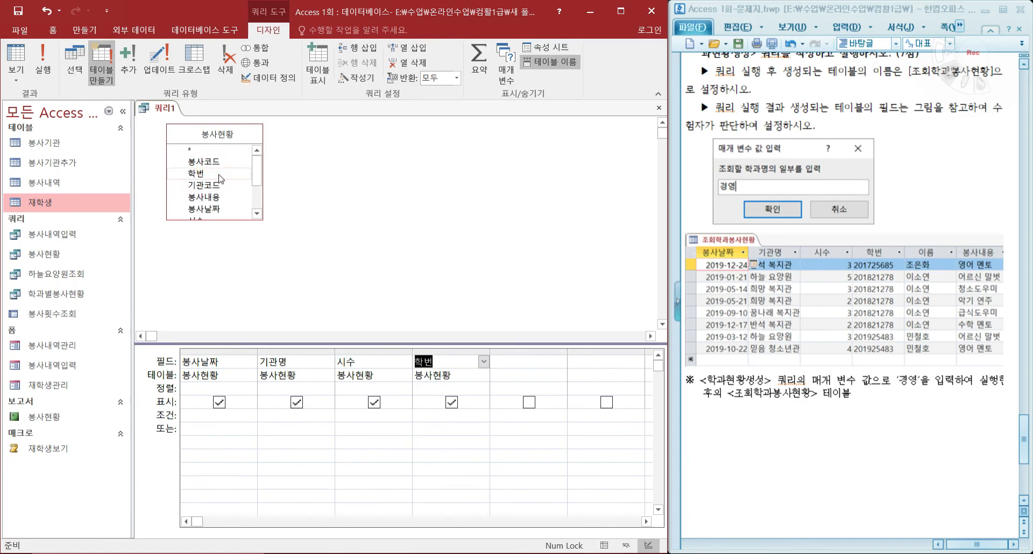
{"action": "scroll", "coordinate": [214, 180], "scroll_direction": "down", "scroll_amount": 2}
{"action": "double_click", "coordinate": [211, 179]}
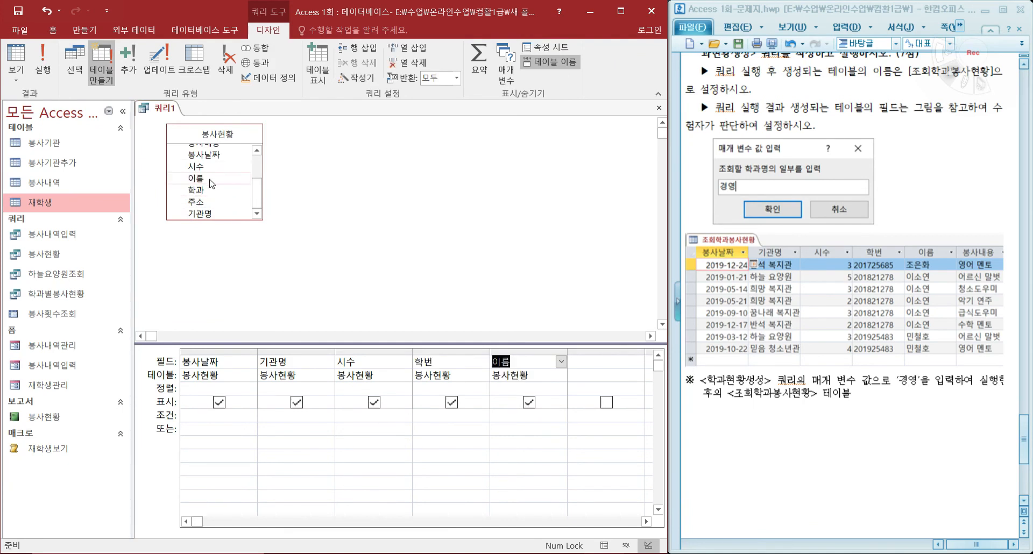
{"action": "scroll", "coordinate": [213, 188], "scroll_direction": "up", "scroll_amount": 2}
{"action": "double_click", "coordinate": [217, 199]}
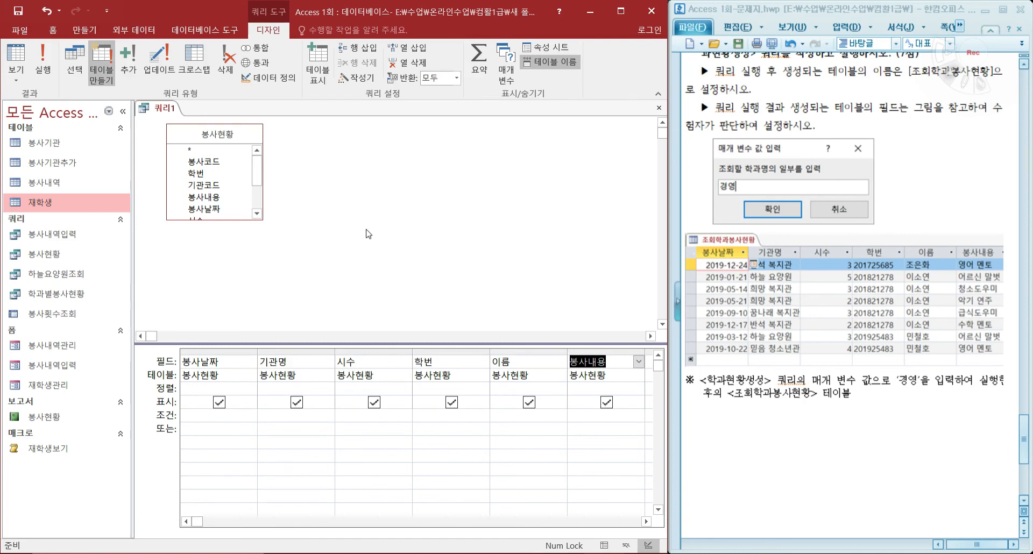
- Add the 학과 field as the last query column, collapse the navigation pane for room, and exclude 학과 from the output
{"action": "scroll", "coordinate": [840, 237], "scroll_direction": "up", "scroll_amount": 1}
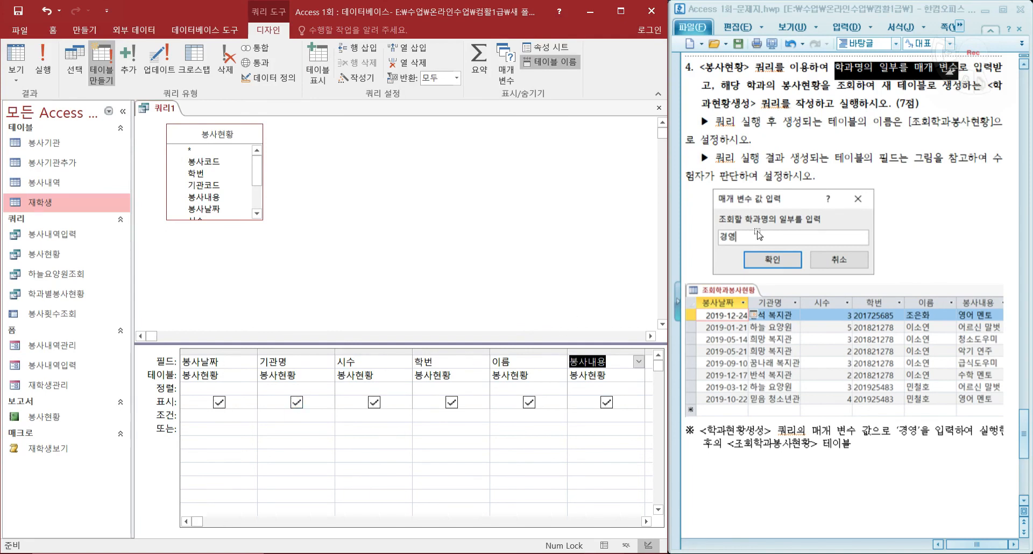
{"action": "mouse_move", "coordinate": [257, 182]}
{"action": "left_mouse_down"}
{"action": "mouse_move", "coordinate": [257, 203]}
{"action": "mouse_move", "coordinate": [260, 176]}
{"action": "left_mouse_up"}
{"action": "left_click", "coordinate": [256, 214]}
{"action": "left_click", "coordinate": [257, 214]}
{"action": "left_click", "coordinate": [256, 214]}
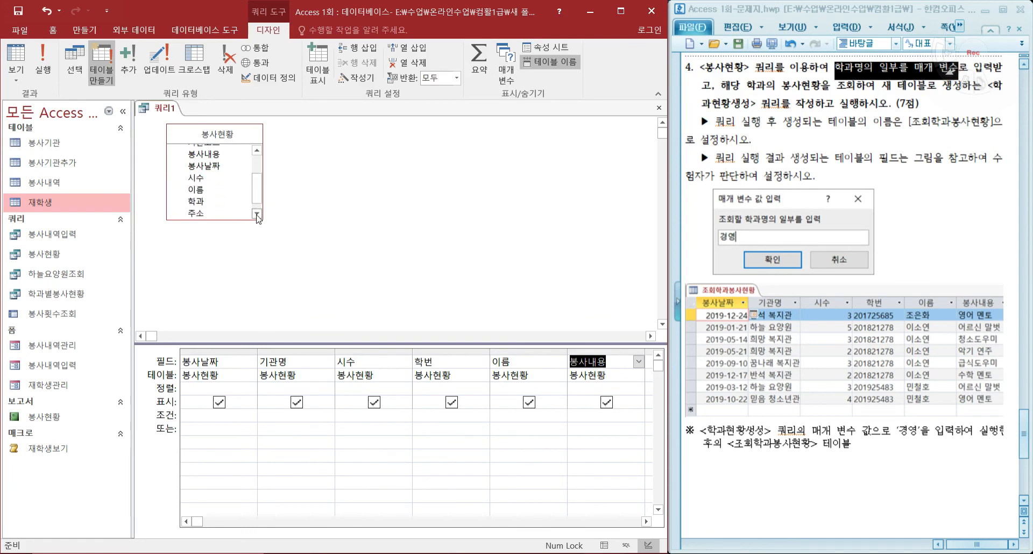
{"action": "double_click", "coordinate": [199, 202]}
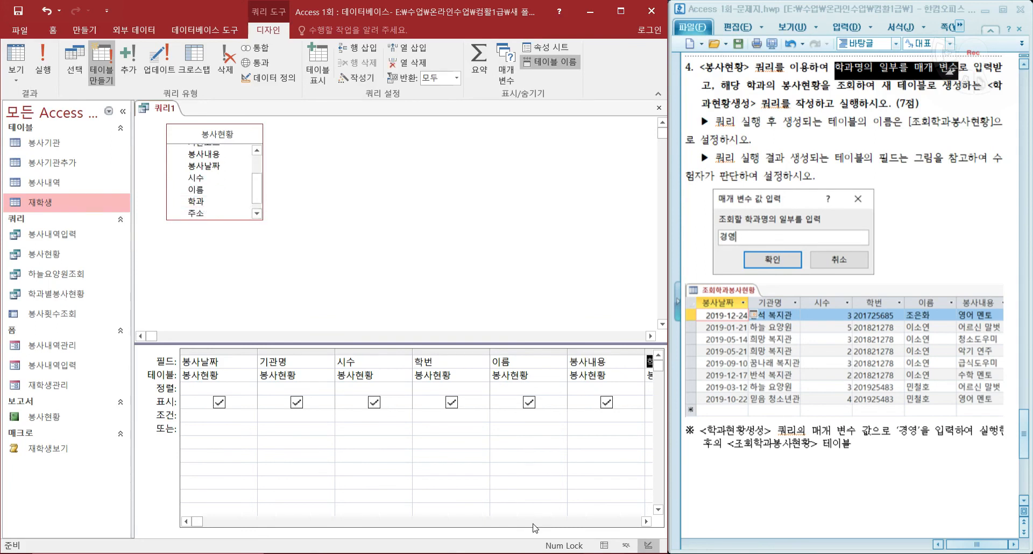
{"action": "left_click", "coordinate": [124, 112]}
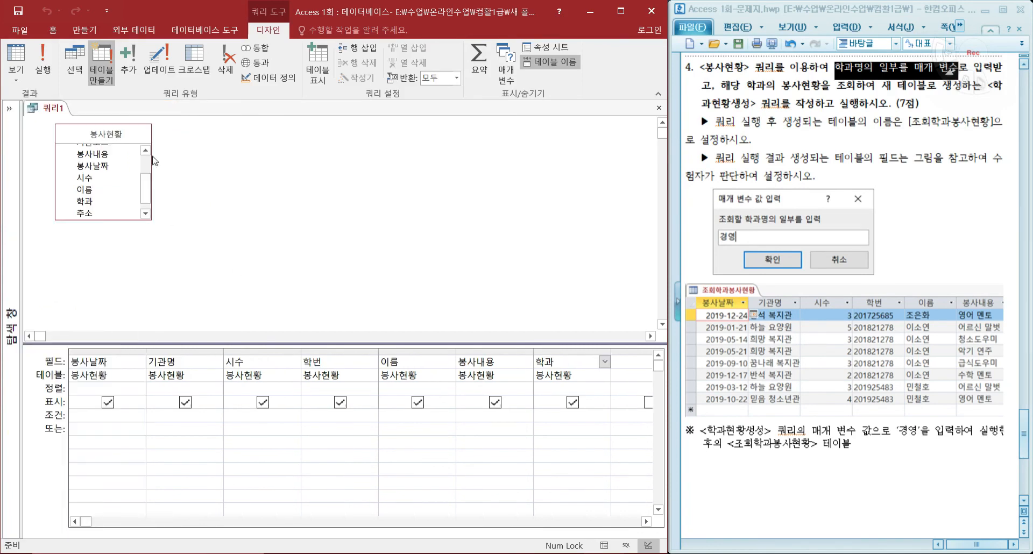
{"action": "left_click", "coordinate": [573, 403]}
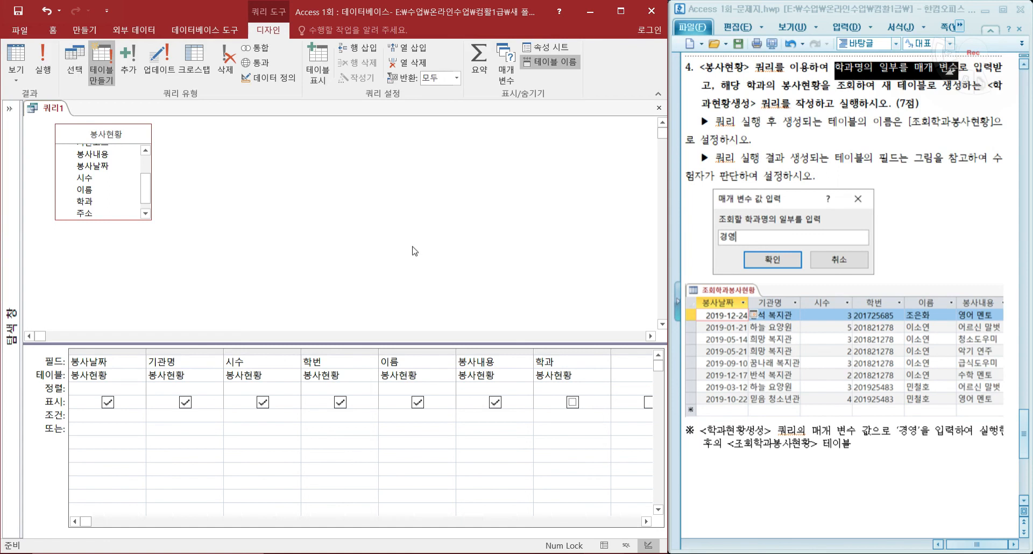
{"action": "left_click_drag", "start_coordinate": [145, 189], "coordinate": [150, 217]}
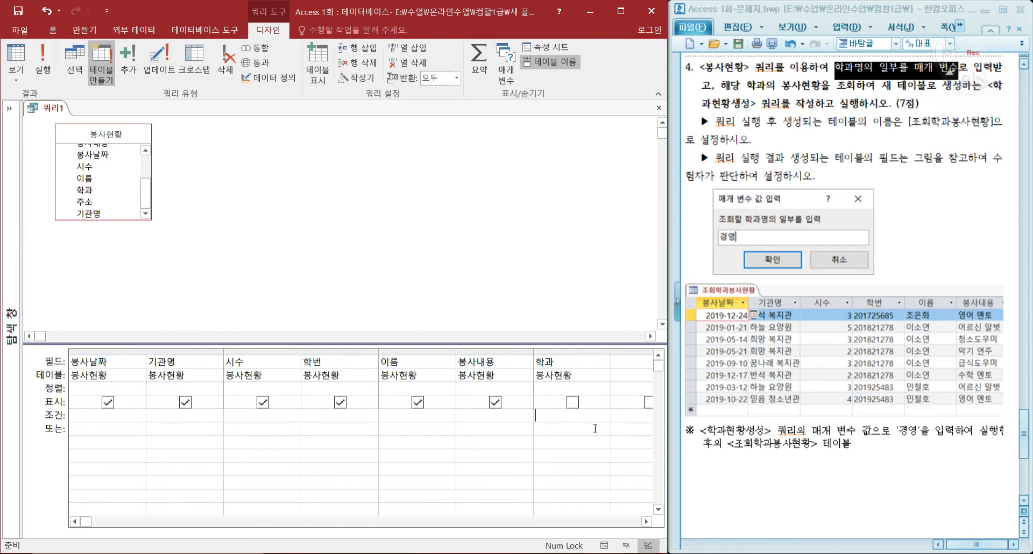
- Enter [조회할 학과명의 일부를 입력] as the criterion for 학과 and widen the column to fit it
{"action": "left_click_drag", "start_coordinate": [611, 356], "coordinate": [633, 356]}
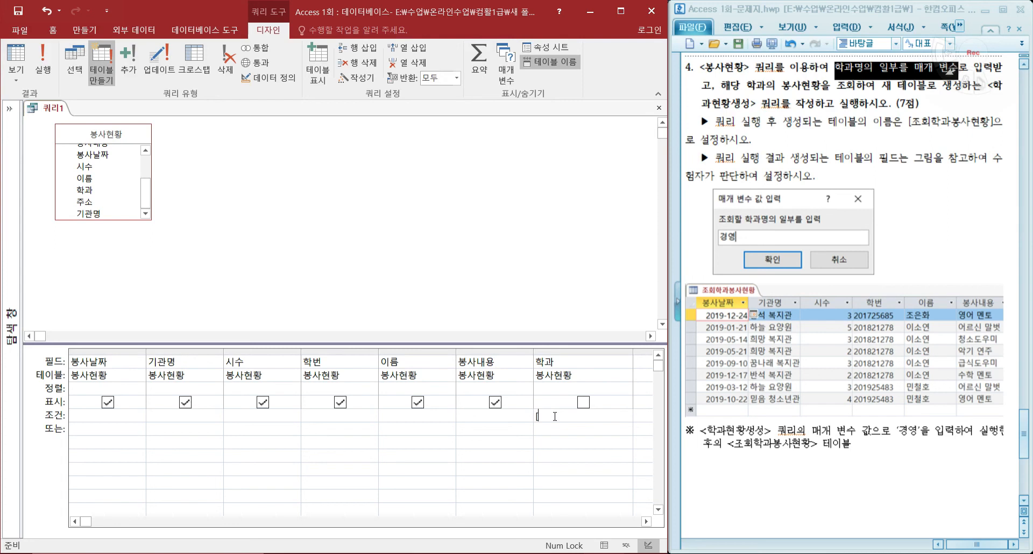
{"action": "type", "text": "조호"}
{"action": "type", "text": "하"}
{"action": "type", "text": " ㅎ"}
{"action": "type", "text": "과명의 "}
{"action": "type", "text": "일부를 "}
{"action": "type", "text": "입려"}
{"action": "type", "text": "]"}
{"action": "key", "text": "Tab"}
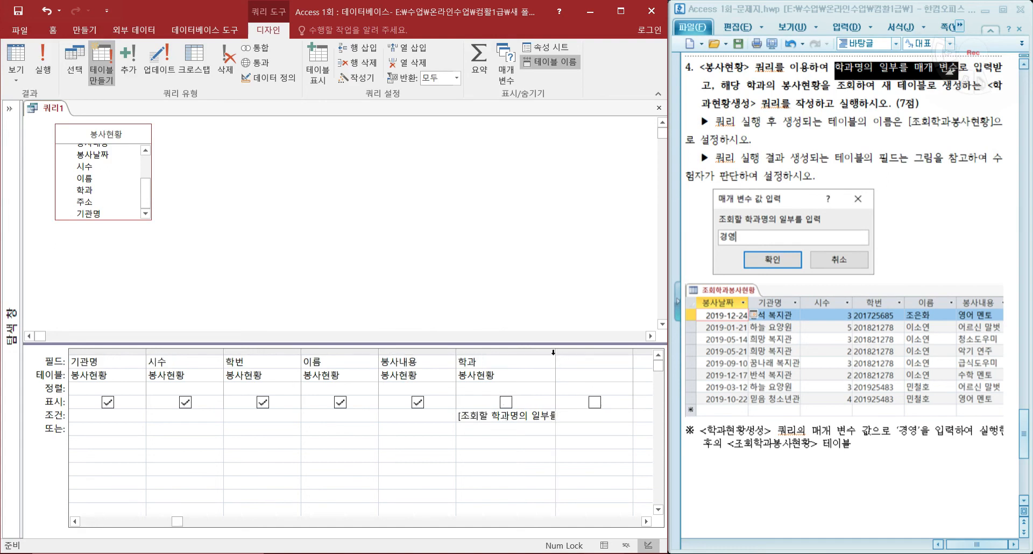
{"action": "left_click_drag", "start_coordinate": [555, 353], "coordinate": [608, 353]}
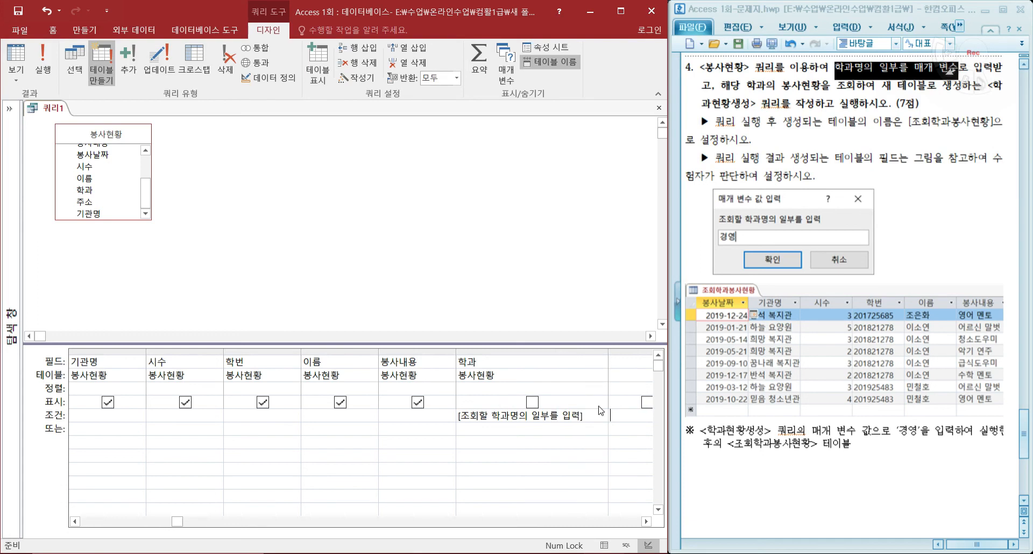
- Preview the query to check its parameter prompt, and cancel the prompt without entering a value
{"action": "left_click", "coordinate": [459, 416]}
{"action": "left_click", "coordinate": [13, 55]}
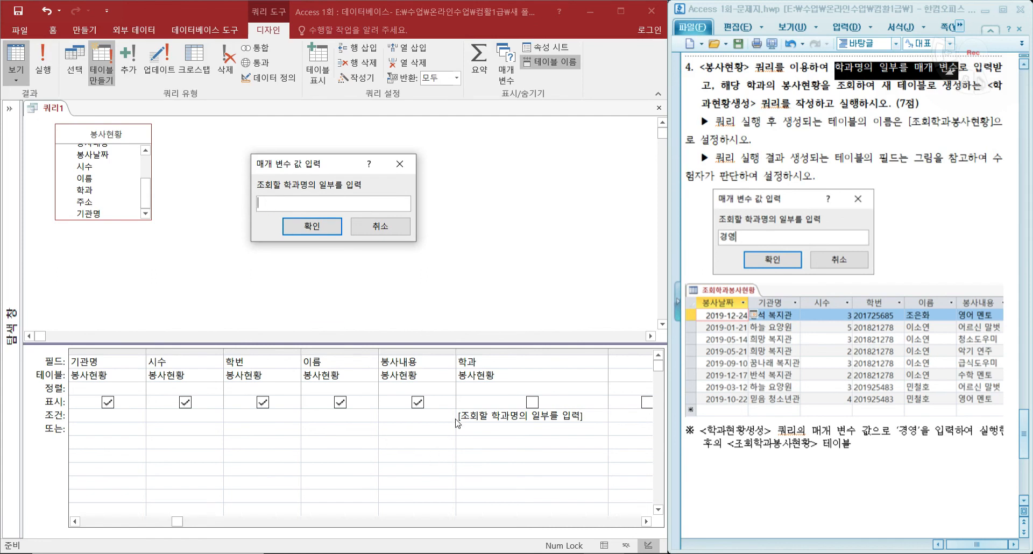
{"action": "left_click", "coordinate": [375, 227]}
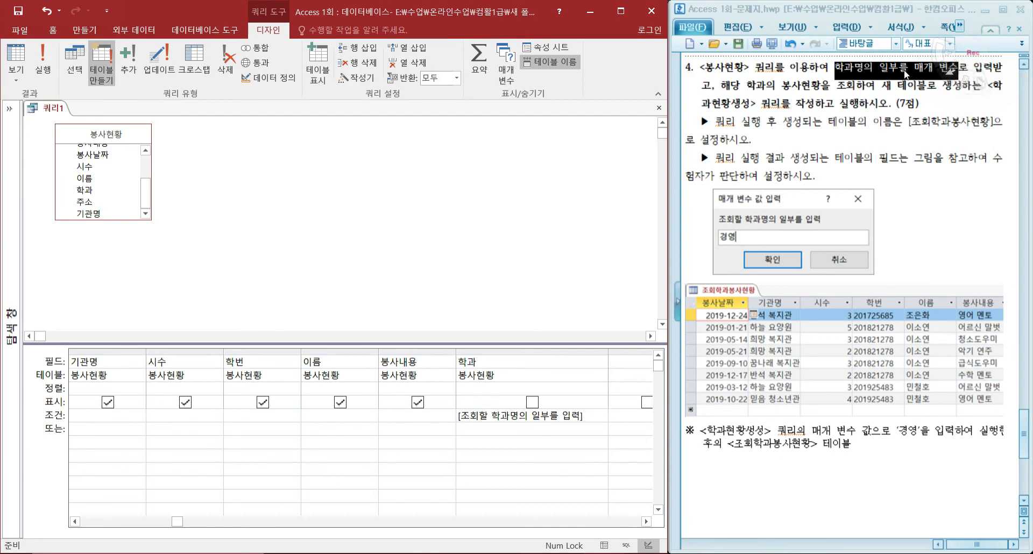
- Copy the 학과 criterion and switch to Notepad, replacing the text there with it
{"action": "left_click_drag", "start_coordinate": [593, 419], "coordinate": [428, 419]}
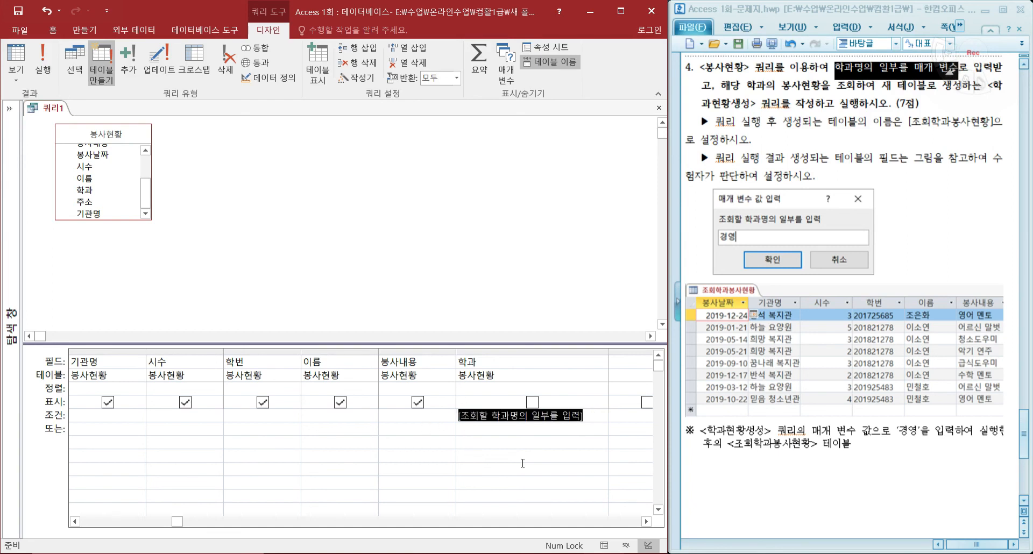
{"action": "key", "text": "ctrl+c"}
{"action": "key", "text": "alt+Tab"}
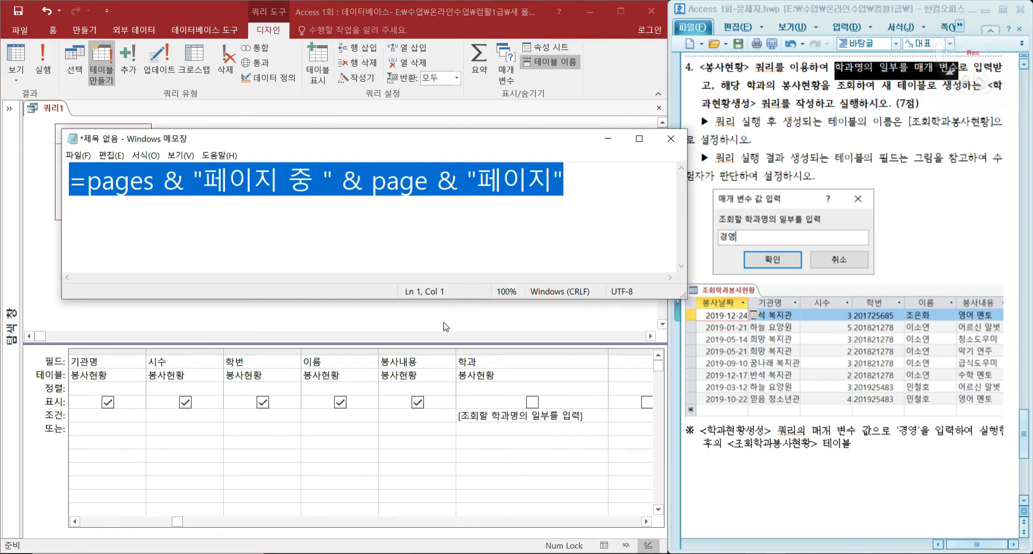
{"action": "key", "text": "ctrl+v"}
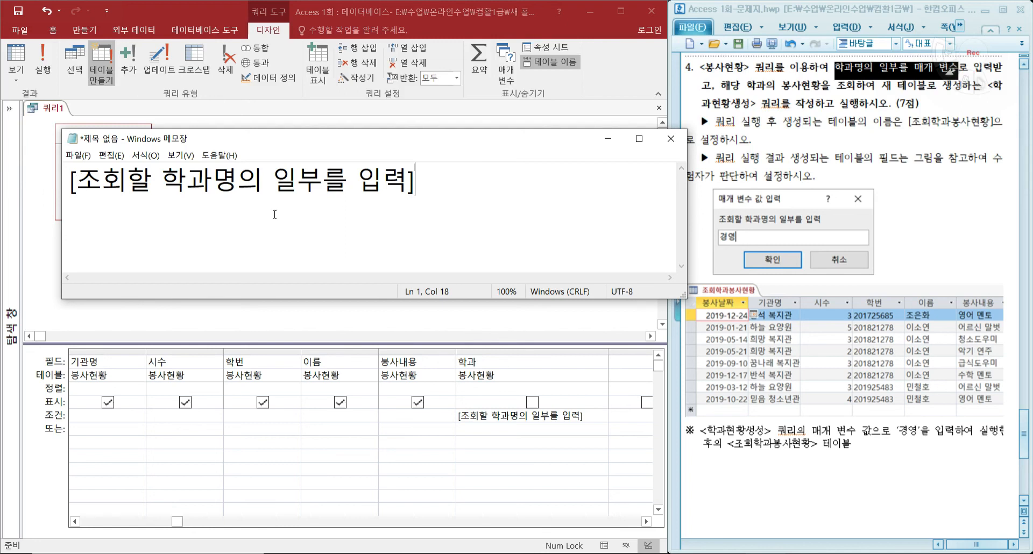
- Extend the copied criterion in Notepad to like "*" & [조회할 학과명의 일부를 입력] & "*"
{"action": "left_click", "coordinate": [70, 180]}
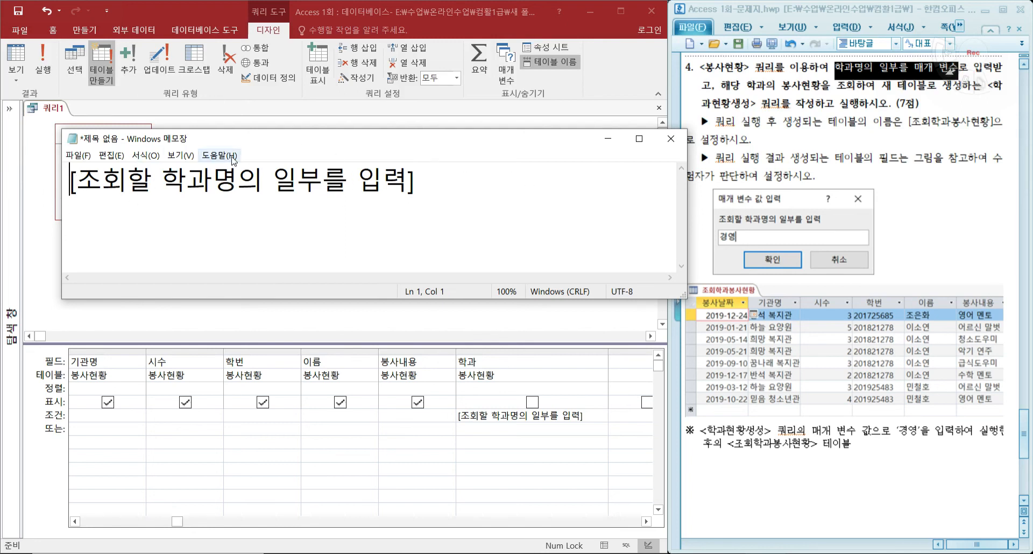
{"action": "type", "text": "li"}
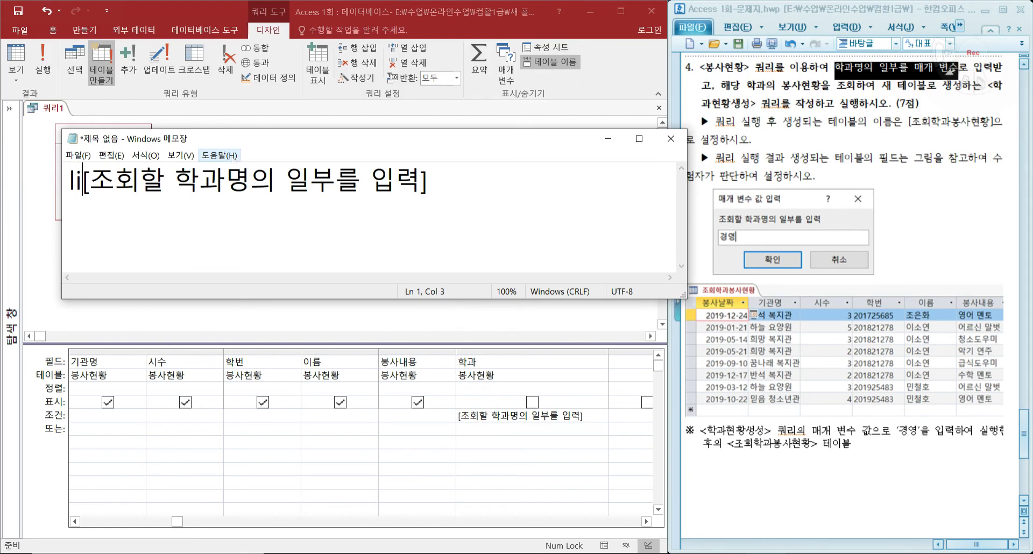
{"action": "type", "text": "ke"}
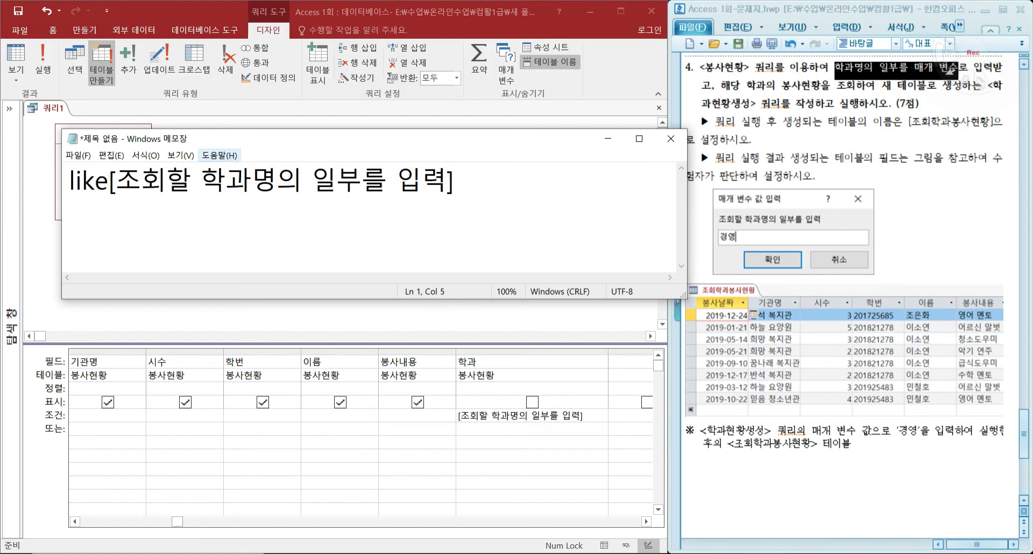
{"action": "type", "text": " \"*\" "}
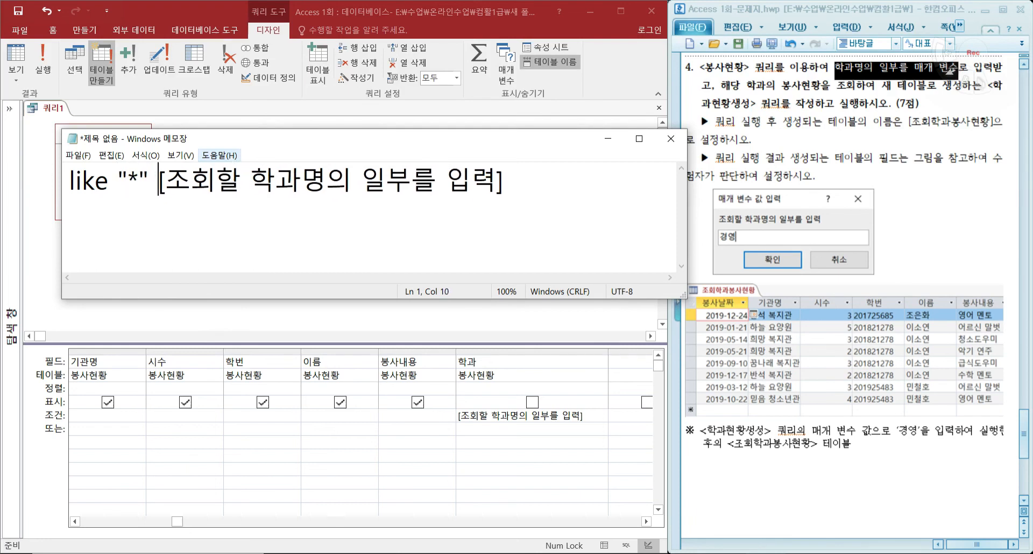
{"action": "type", "text": "&"}
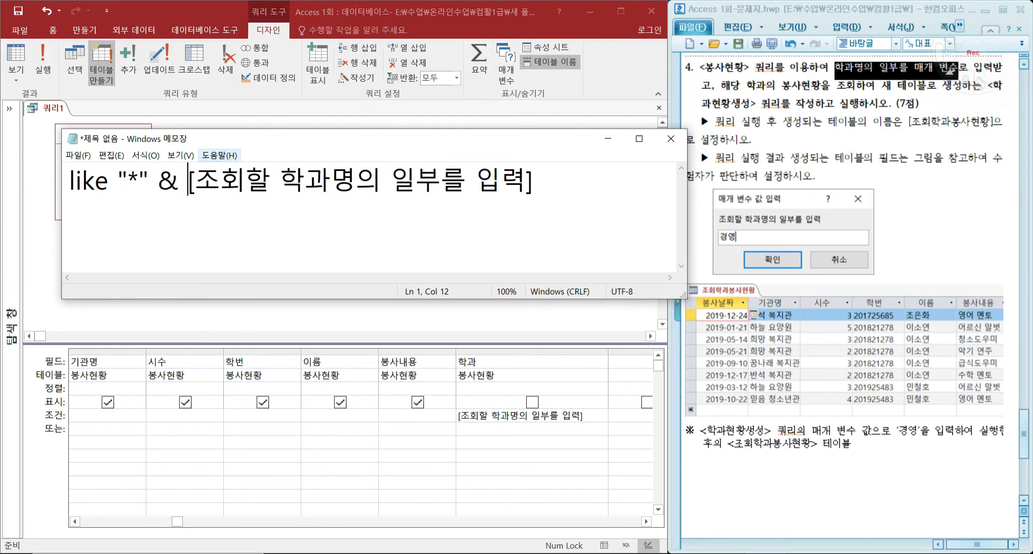
{"action": "key", "text": "End"}
{"action": "type", "text": "& \"*\""}
{"action": "left_click", "coordinate": [112, 184]}
{"action": "left_click", "coordinate": [157, 183]}
{"action": "left_click", "coordinate": [187, 184]}
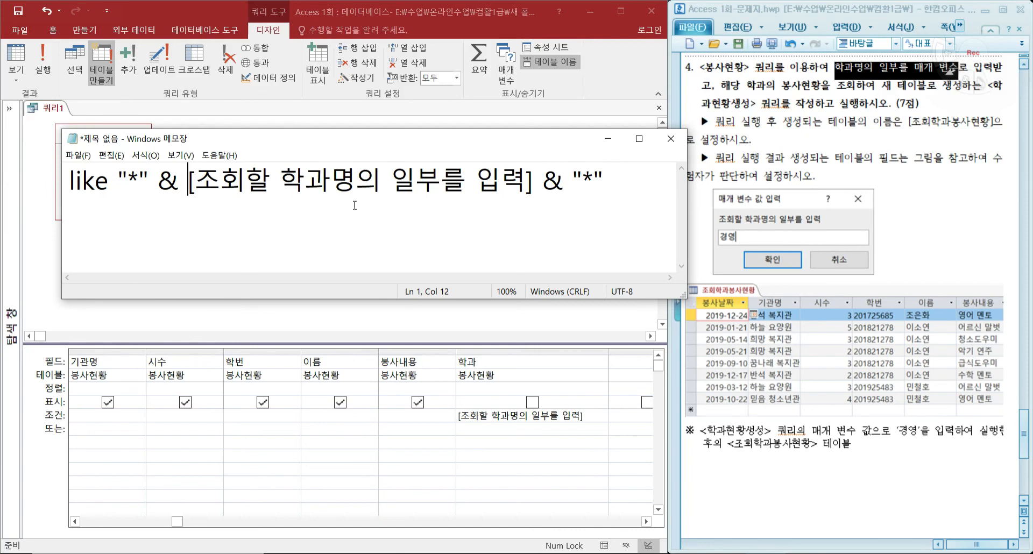
- Replace the 학과 criterion in the Access query with the Like "*" & [조회할 학과명의 일부를 입력] & "*" expression from Notepad
{"action": "left_click_drag", "start_coordinate": [624, 189], "coordinate": [57, 178]}
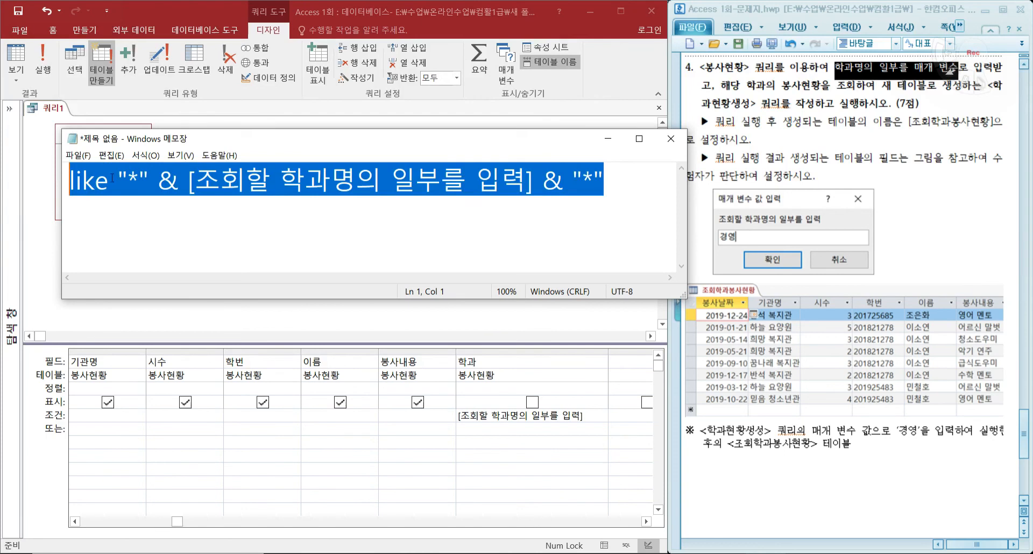
{"action": "left_click", "coordinate": [590, 416]}
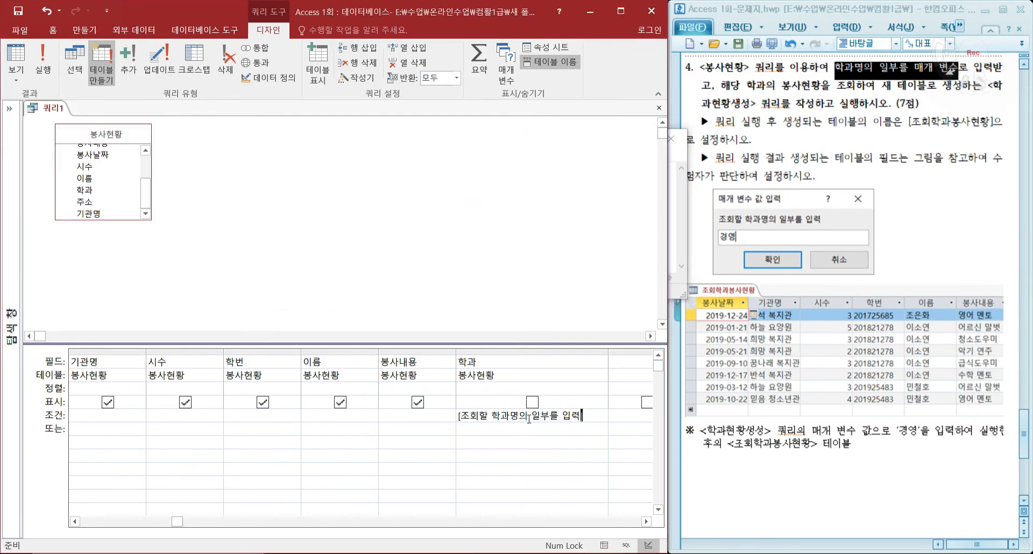
{"action": "left_click_drag", "start_coordinate": [590, 416], "coordinate": [368, 415]}
{"action": "key", "text": "ctrl+v"}
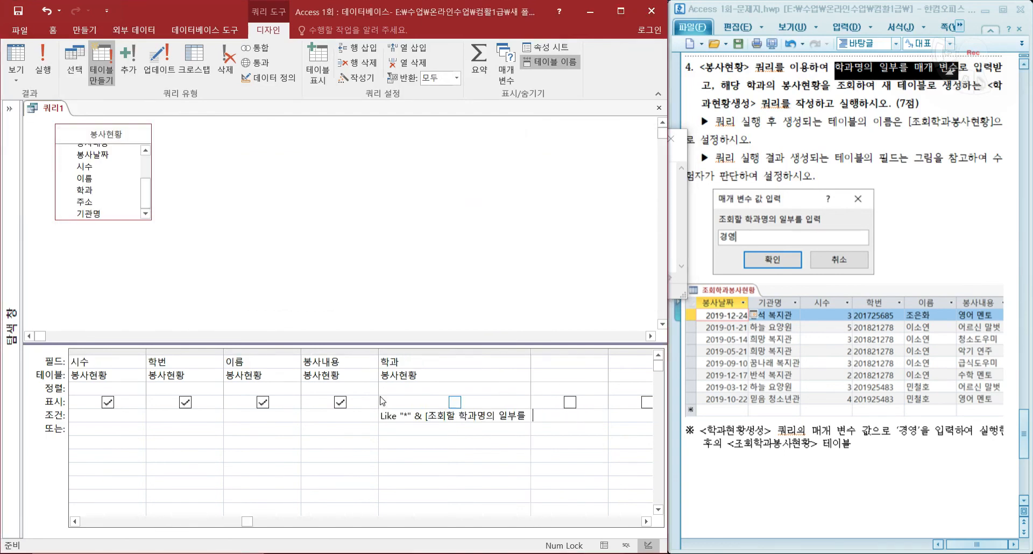
- Preview the query's datasheet with 경영 as the parameter value and review item 4 in the task document
{"action": "left_click", "coordinate": [16, 61]}
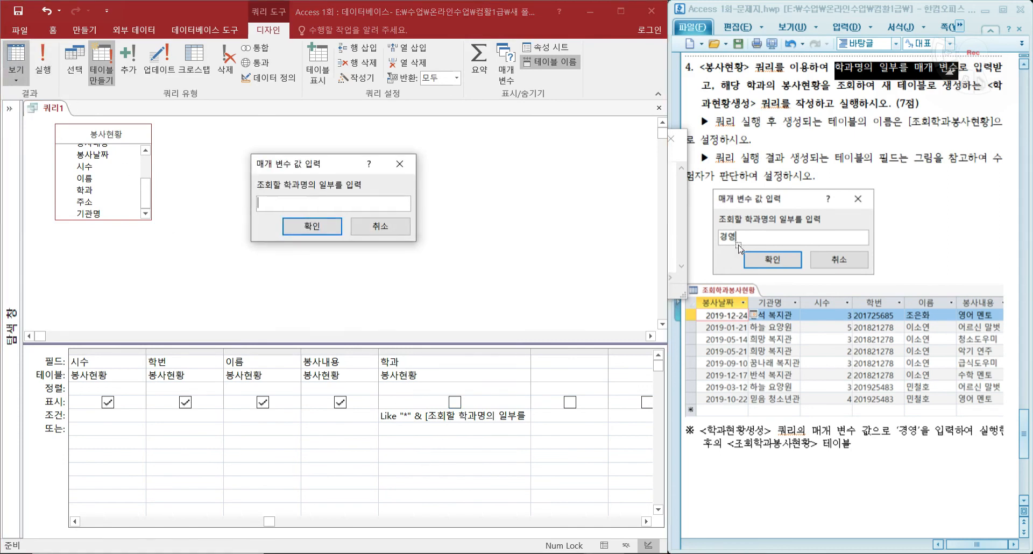
{"action": "type", "text": "ㄱ"}
{"action": "type", "text": "경영"}
{"action": "left_click", "coordinate": [303, 229]}
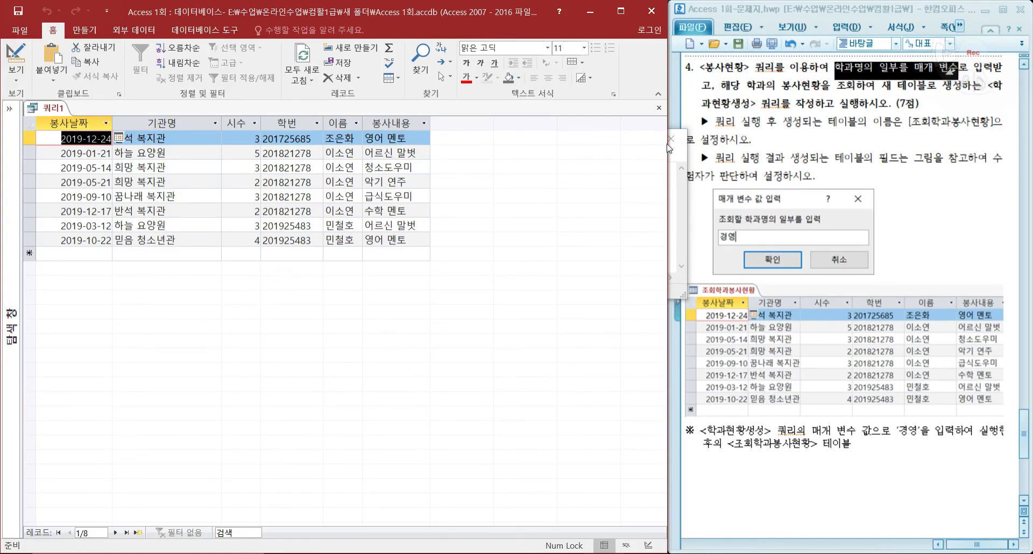
{"action": "left_click", "coordinate": [803, 90]}
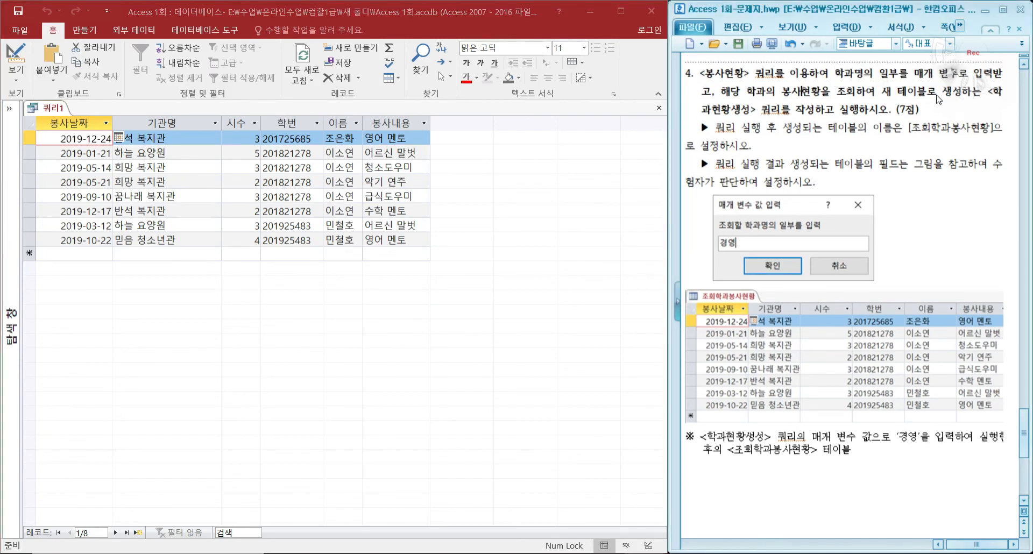
{"action": "scroll", "coordinate": [771, 160], "scroll_direction": "up", "scroll_amount": 3}
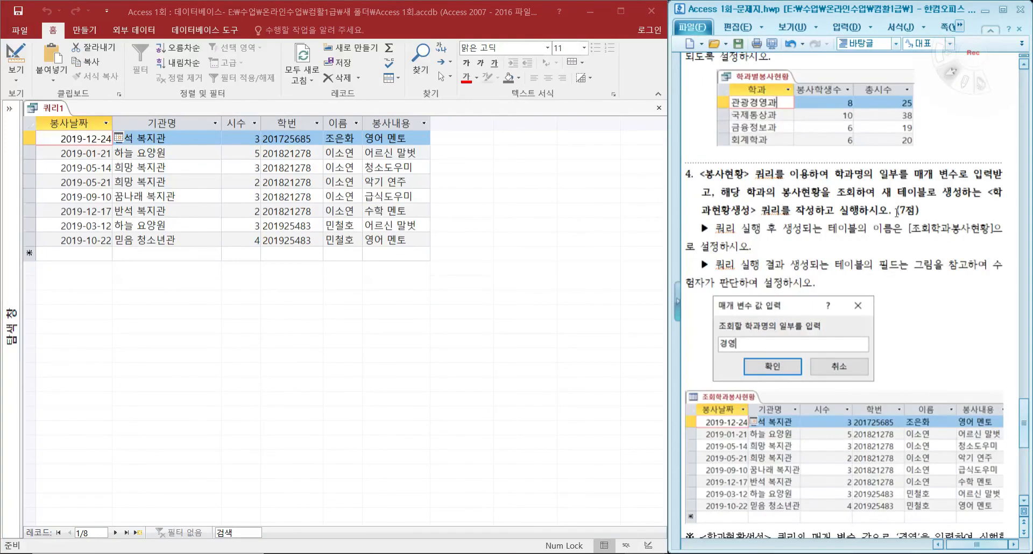
- Save the query as 학과현황생성, copying the name from item 4 of the task document, and expand the navigation pane
{"action": "left_click_drag", "start_coordinate": [994, 193], "coordinate": [749, 218]}
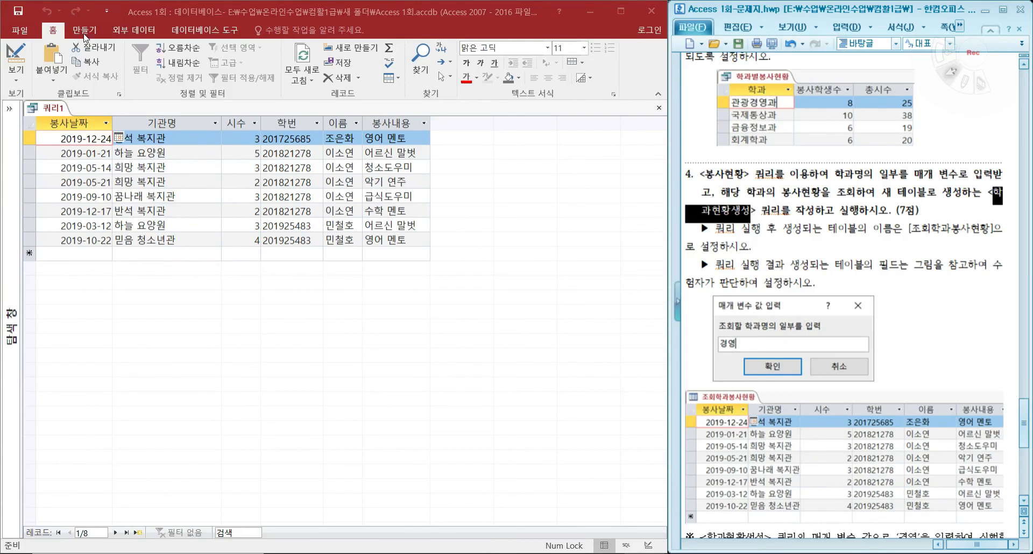
{"action": "left_click", "coordinate": [17, 11]}
{"action": "key", "text": "ctrl+v"}
{"action": "left_click", "coordinate": [336, 228]}
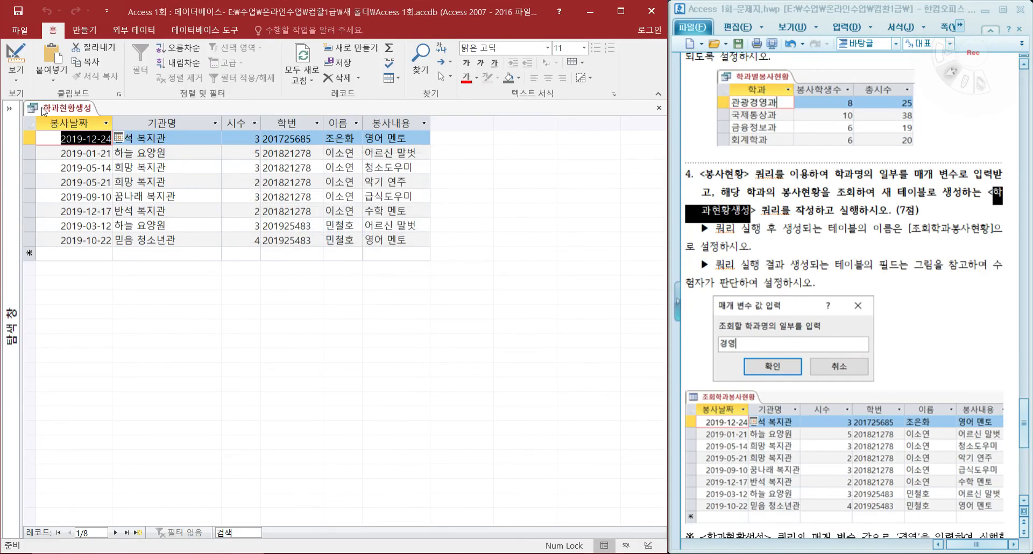
{"action": "left_click", "coordinate": [9, 108]}
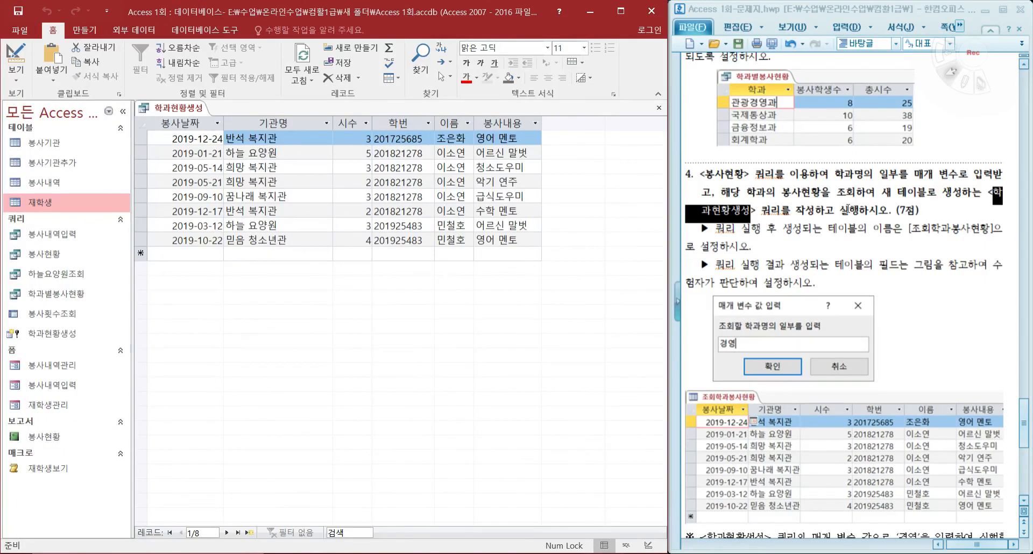
- Check the run instruction in item 4 of the task document and return the 학과현황생성 query to Design view
{"action": "left_click", "coordinate": [835, 212]}
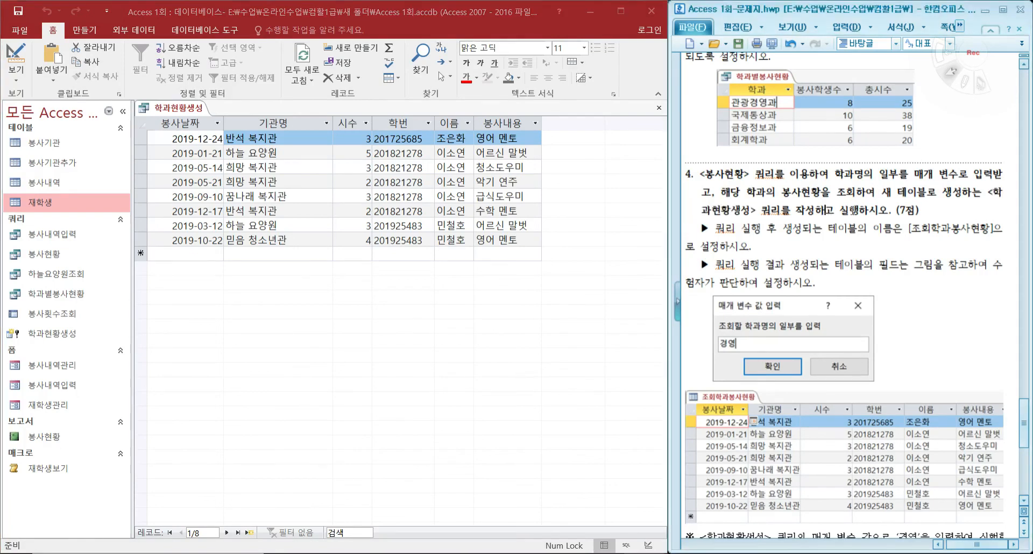
{"action": "left_click_drag", "start_coordinate": [838, 211], "coordinate": [863, 211]}
{"action": "left_click", "coordinate": [875, 212]}
{"action": "left_click", "coordinate": [9, 61]}
{"action": "left_click", "coordinate": [16, 78]}
{"action": "left_click", "coordinate": [43, 156]}
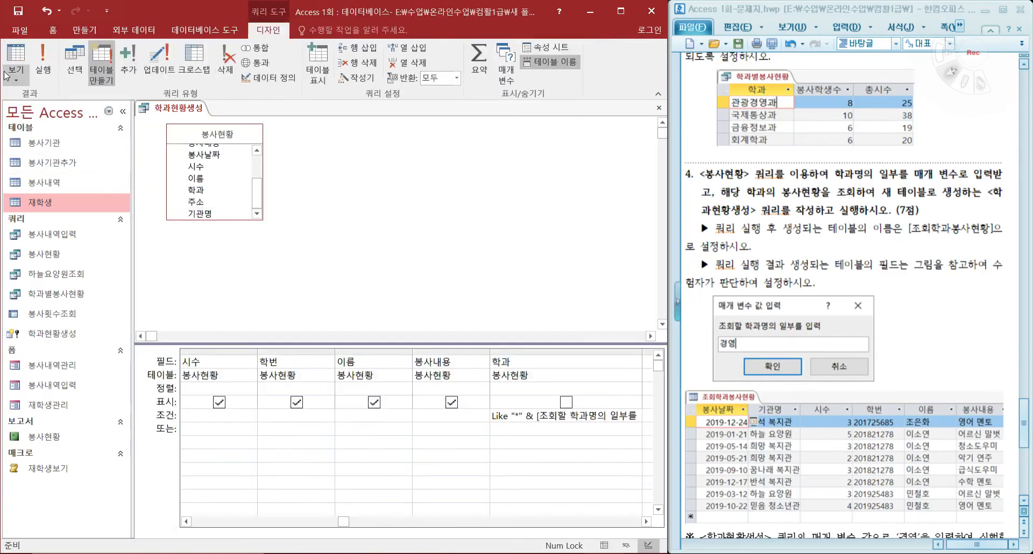
- Run the make-table query with 경영 as the parameter value to create the 조회학과봉사현황 table, and close the query
{"action": "left_click", "coordinate": [43, 73]}
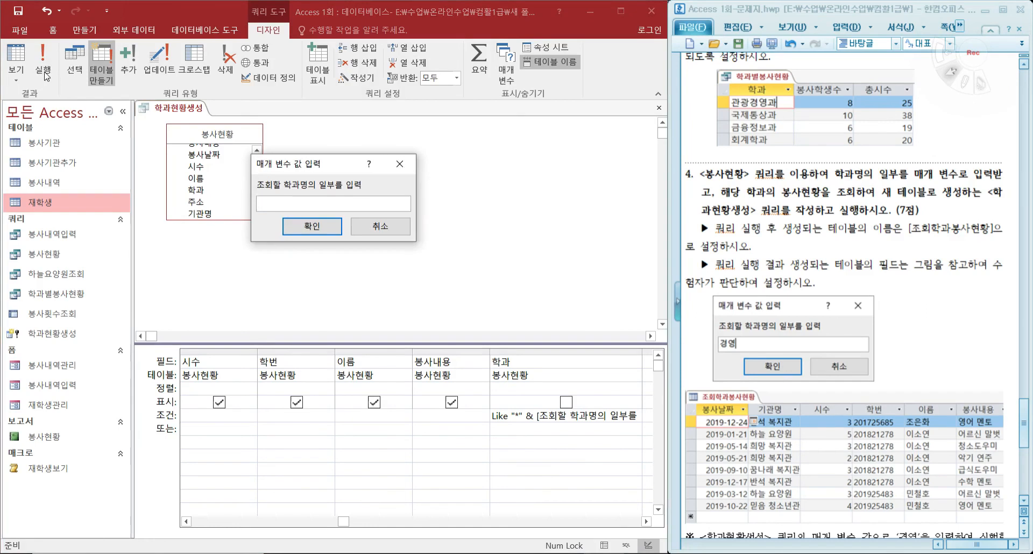
{"action": "type", "text": "ㄱㅕㅇㅕㅇ"}
{"action": "key", "text": "Return"}
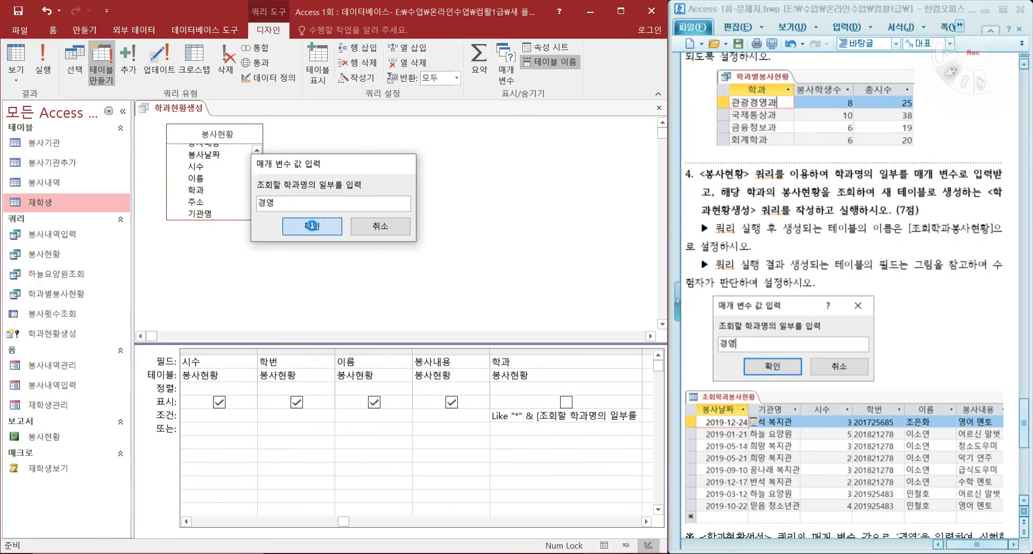
{"action": "left_click_drag", "start_coordinate": [465, 251], "coordinate": [371, 166]}
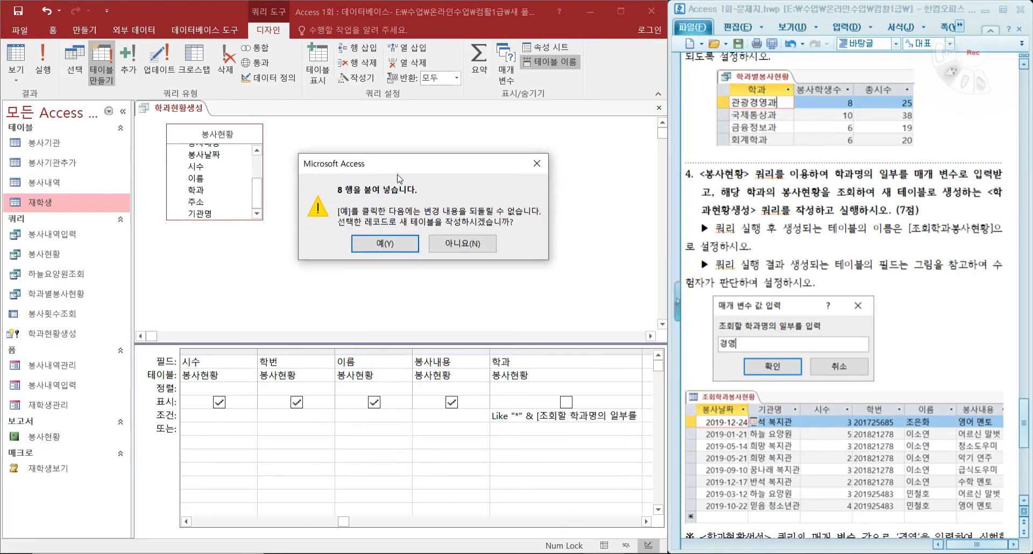
{"action": "left_click", "coordinate": [390, 245]}
{"action": "left_click", "coordinate": [49, 222]}
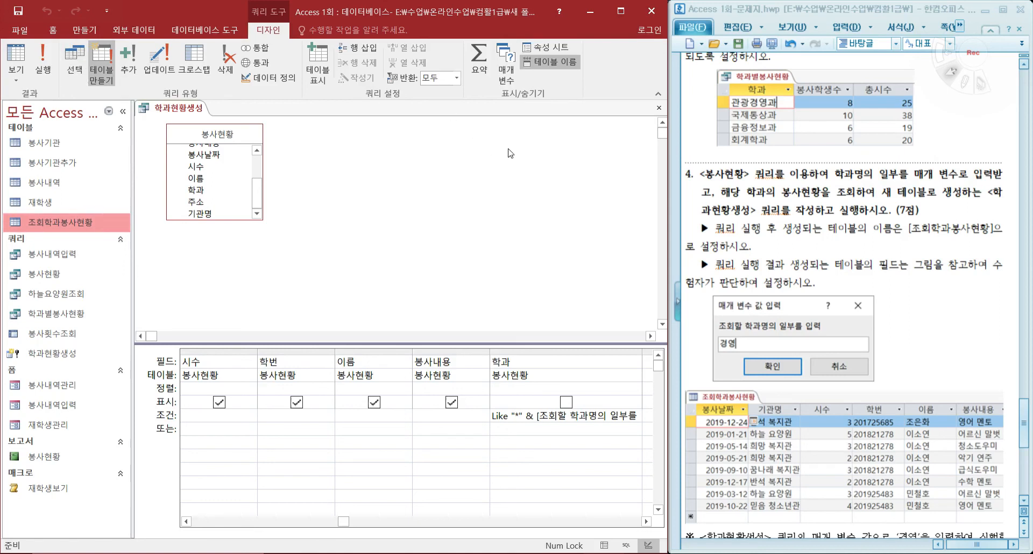
{"action": "left_click", "coordinate": [657, 108]}
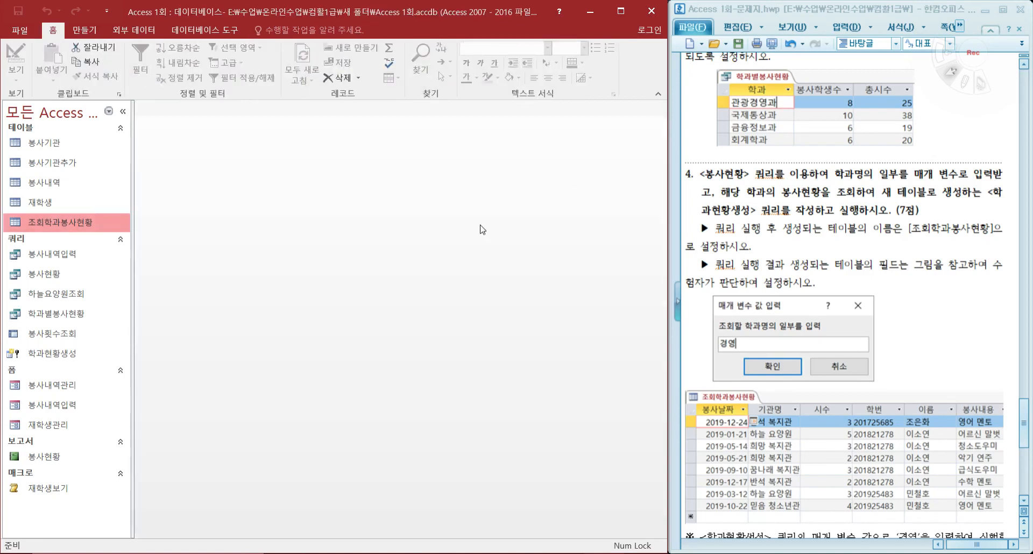